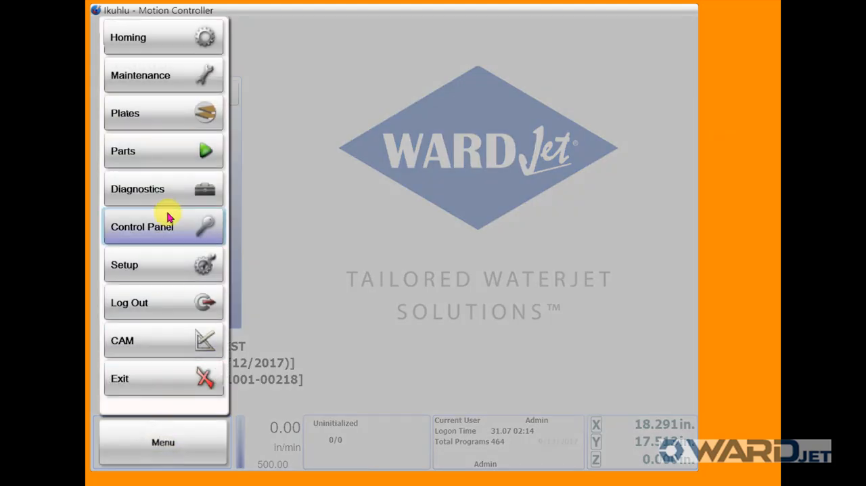
Open the maintenance section and view the details of the Orifice 1 consumable installed on Head 1
left_click(161, 80)
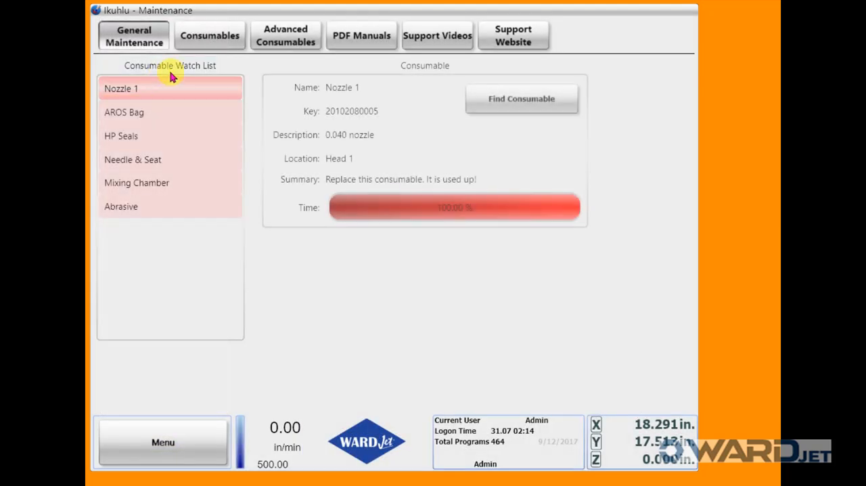
left_click(218, 35)
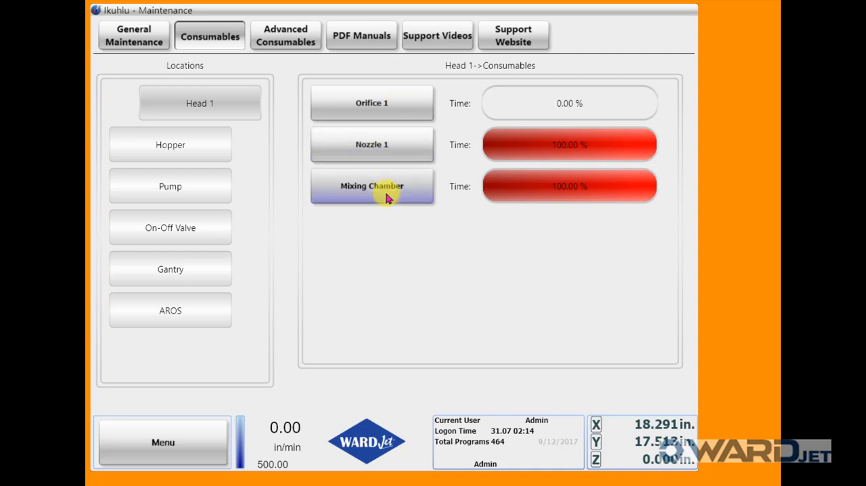
left_click(218, 141)
left_click(213, 107)
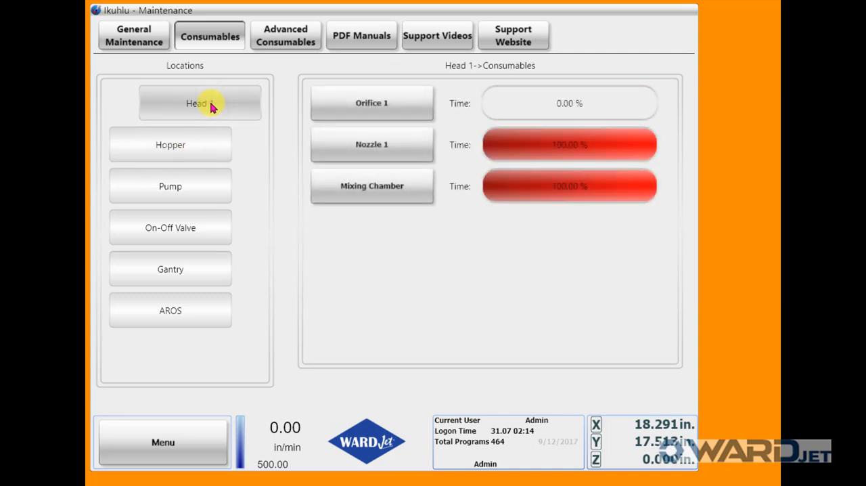
left_click(368, 107)
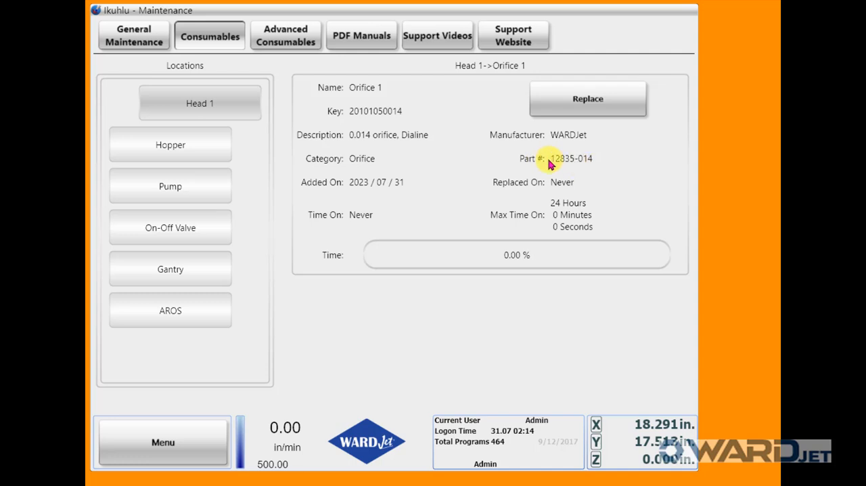
Browse the advanced consumables product list and filter the part numbers by the Orifice category and WARDJet manufacturer
left_click(289, 41)
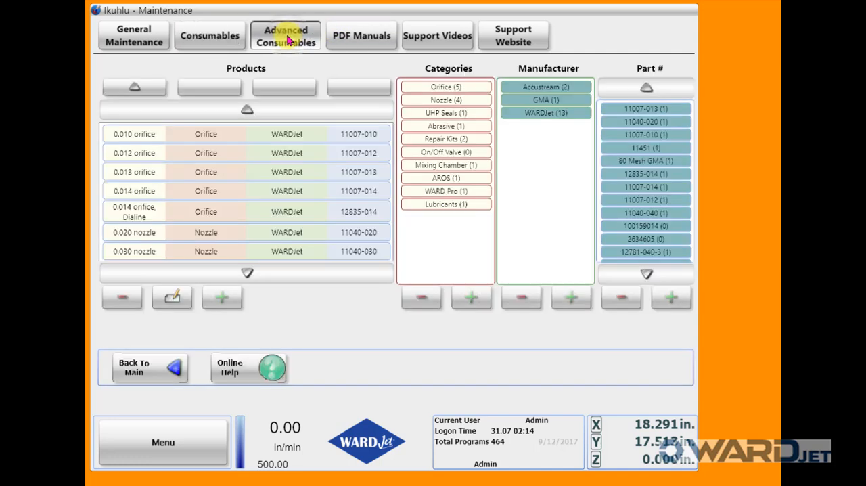
left_click(164, 137)
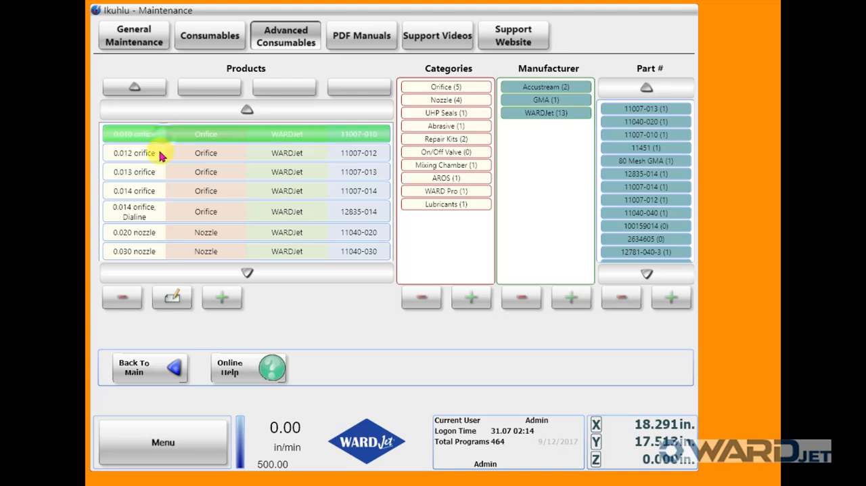
left_click(160, 154)
left_click(159, 171)
left_click(156, 214)
left_click(246, 273)
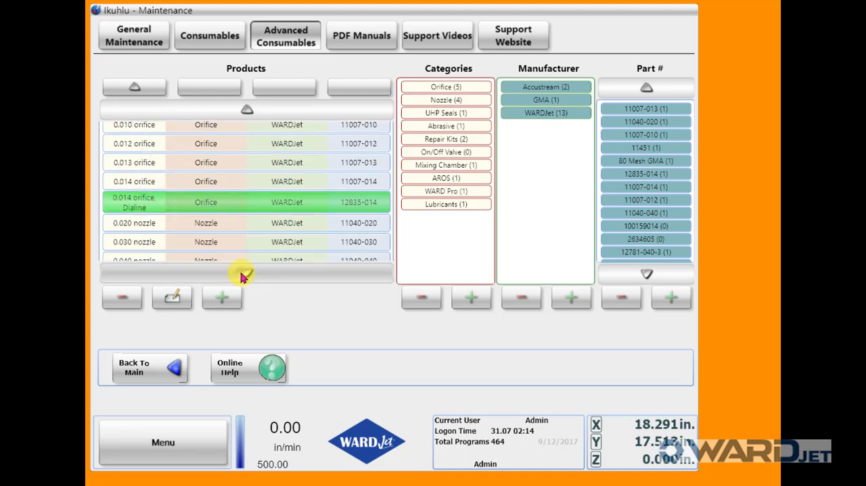
left_click(246, 273)
left_click(245, 112)
left_click(245, 112)
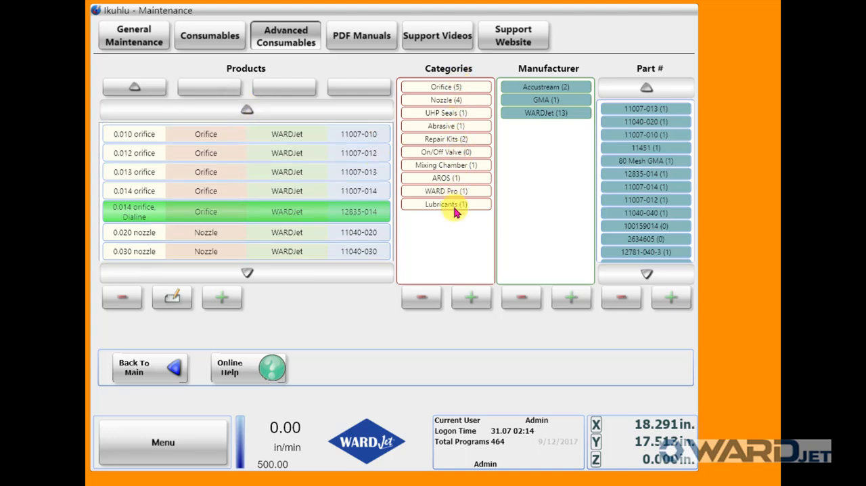
left_click(444, 88)
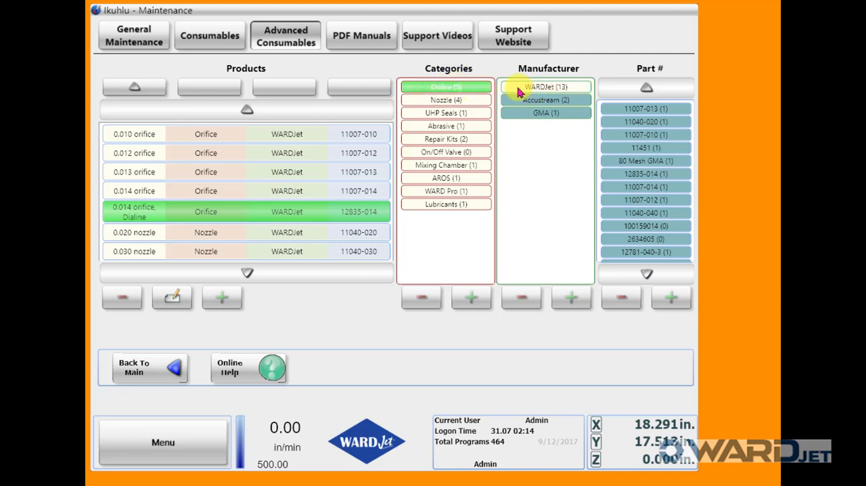
left_click(555, 92)
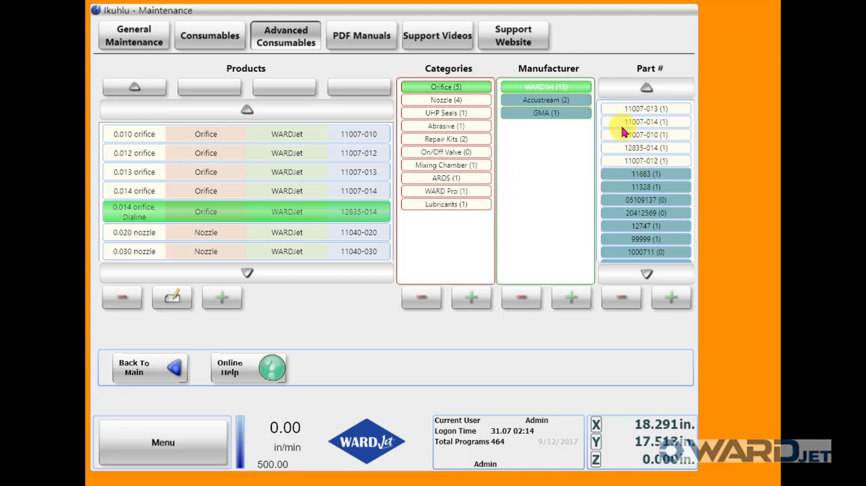
Start a new consumable product with the description ".014 WJ Orifice Diamond"
left_click(224, 299)
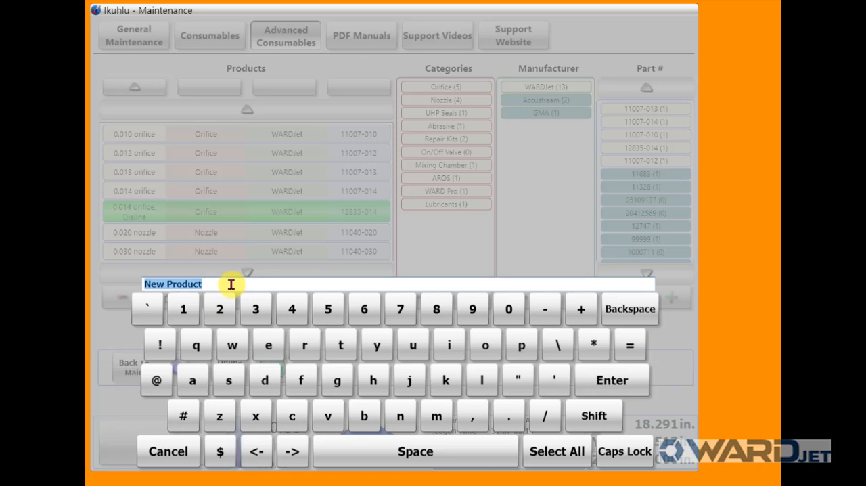
type(".014 WJ Orifice Diamond")
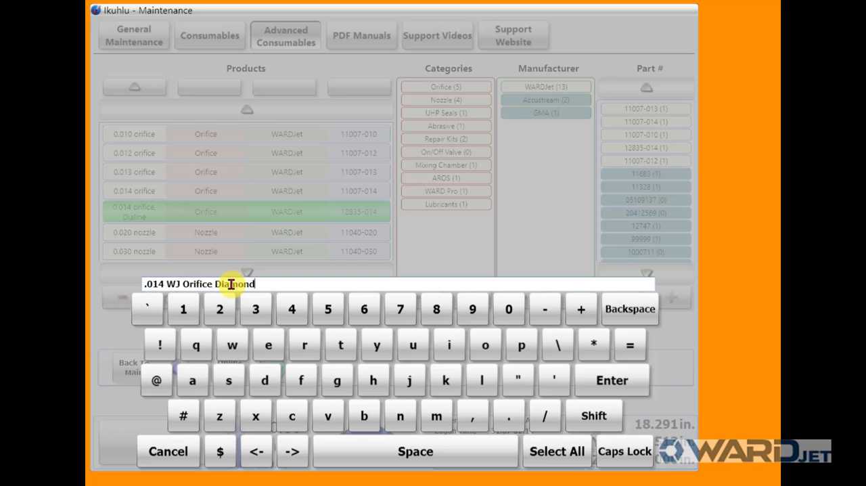
left_click(613, 380)
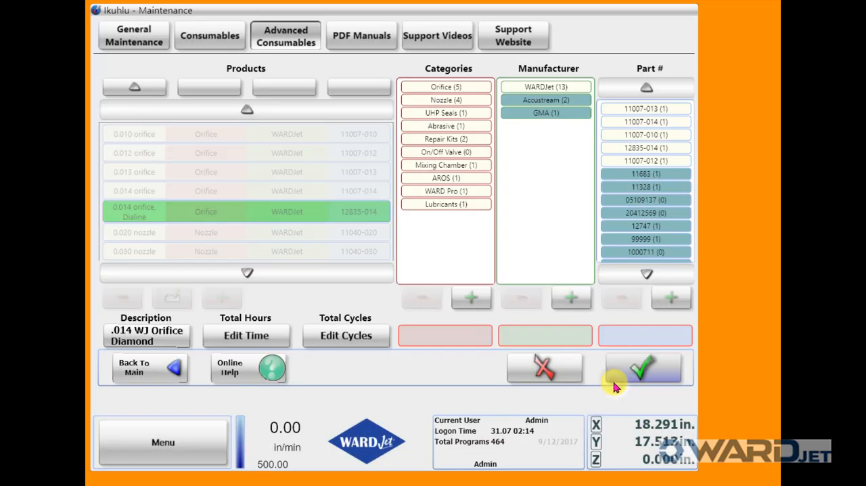
Set the new orifice product's total hours to 600
left_click(236, 339)
left_click(423, 251)
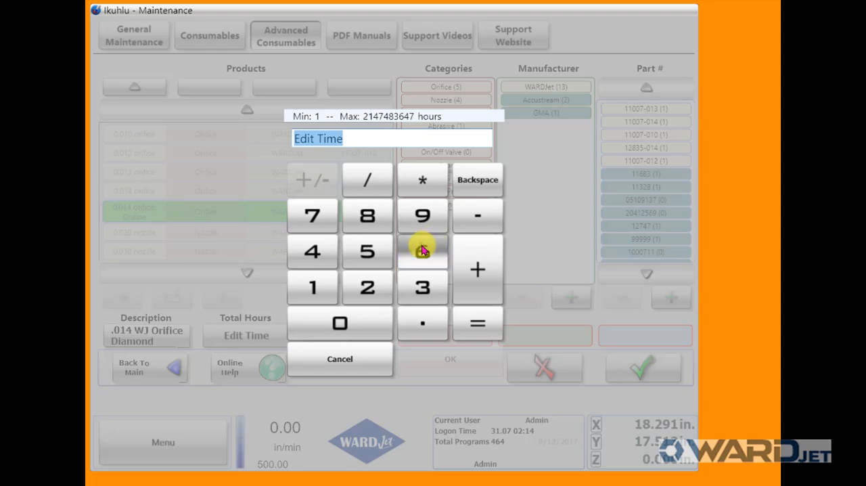
left_click(345, 319)
left_click(345, 320)
left_click(422, 354)
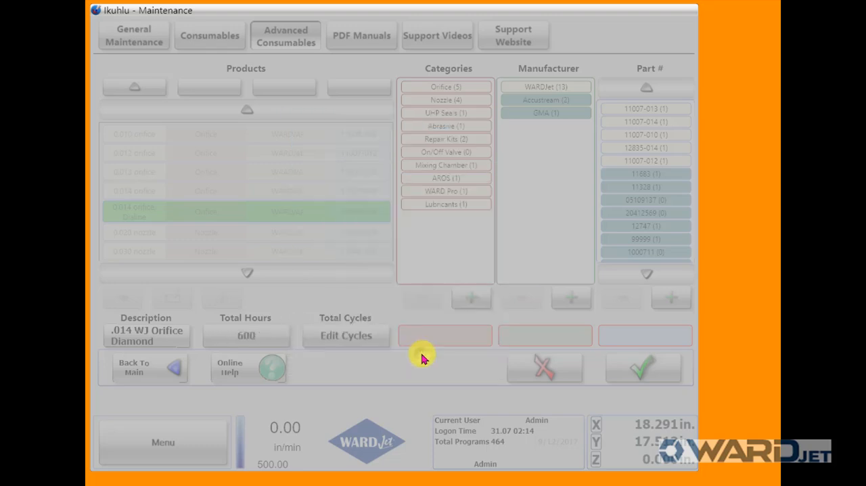
left_click(346, 338)
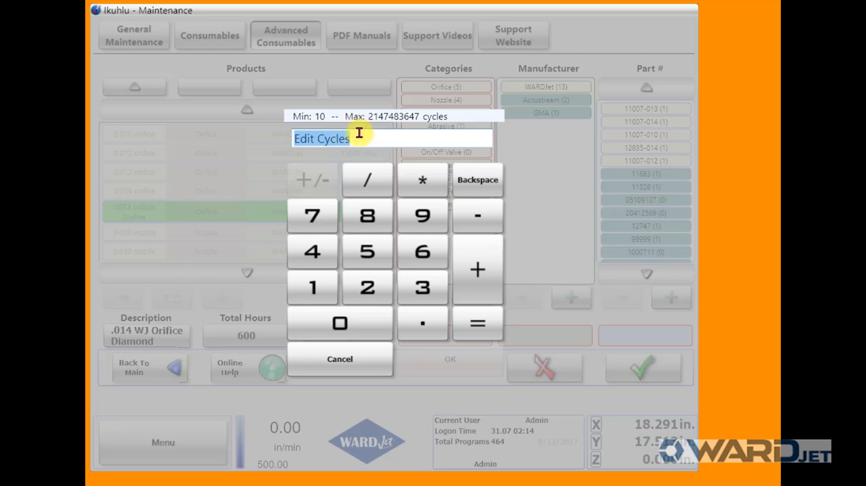
type("1")
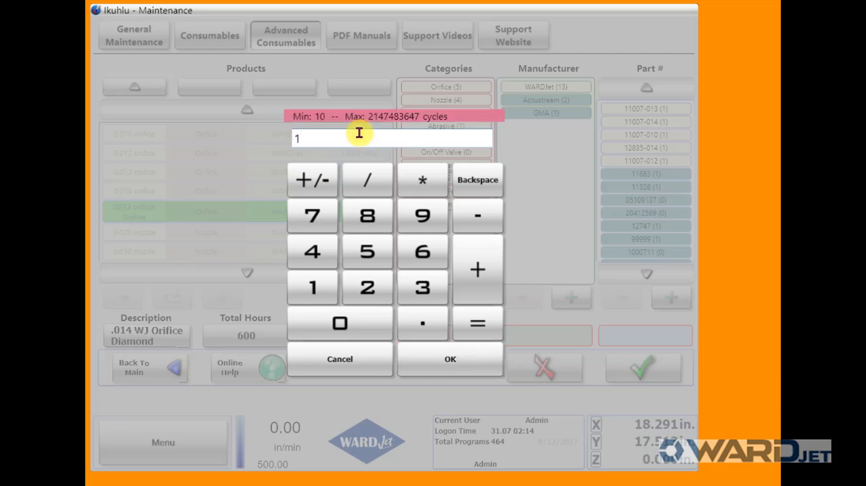
type("000000000")
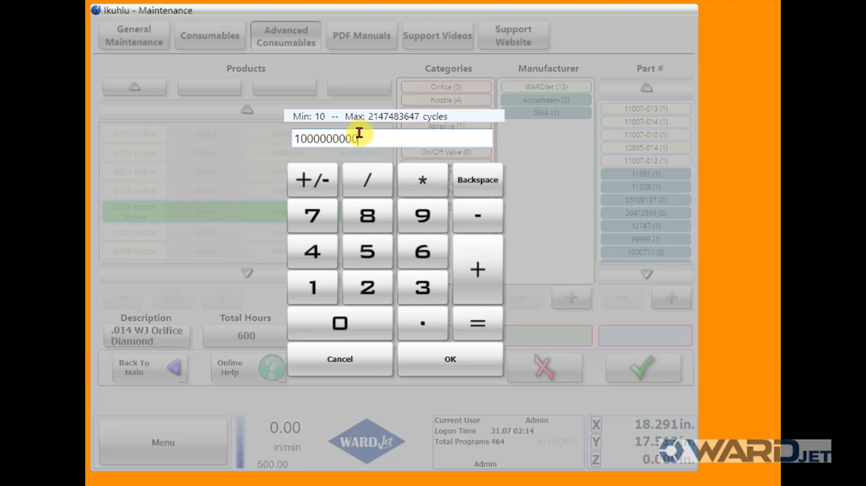
type("0")
key("BackSpace")
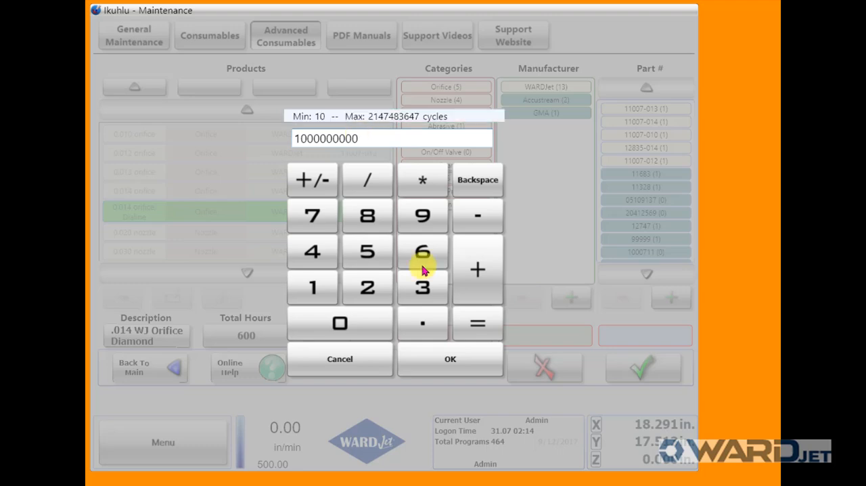
left_click(441, 356)
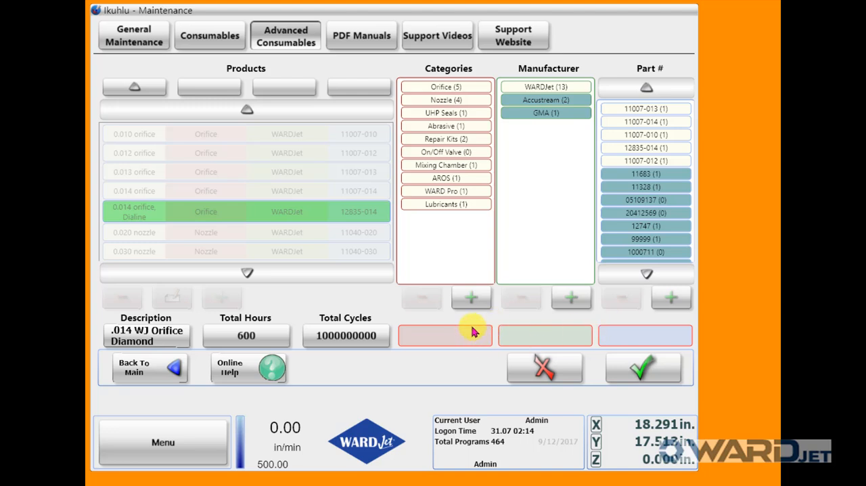
left_click(457, 88)
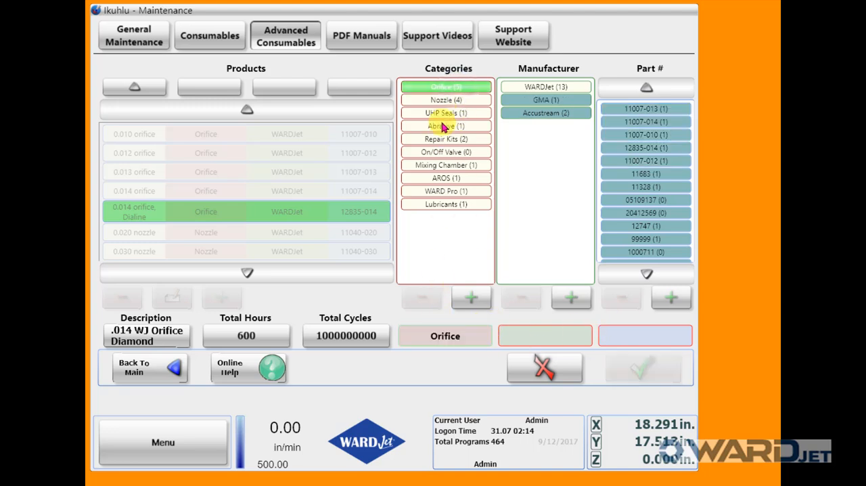
left_click(544, 89)
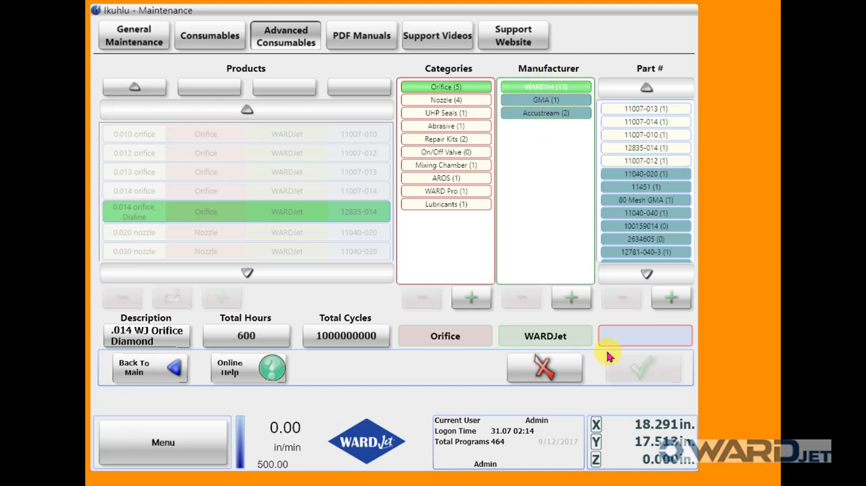
left_click(672, 300)
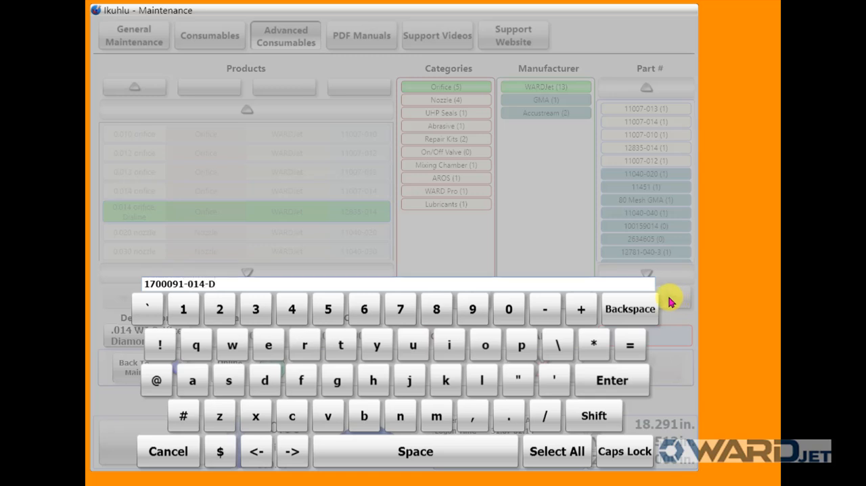
left_click(619, 381)
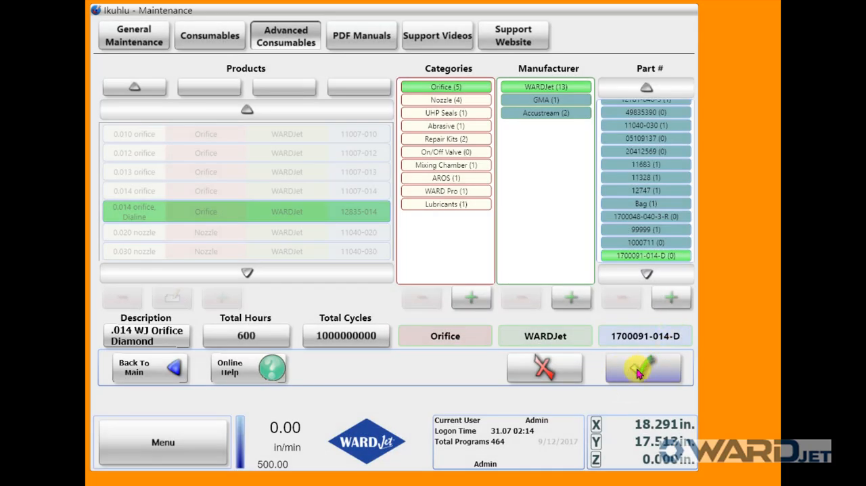
Save the new orifice product and check its part number among the WARDJet parts
left_click(639, 373)
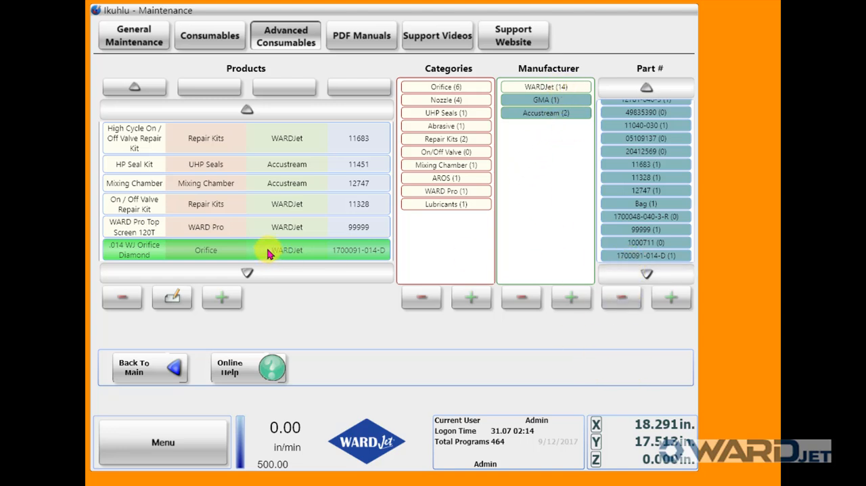
left_click(626, 256)
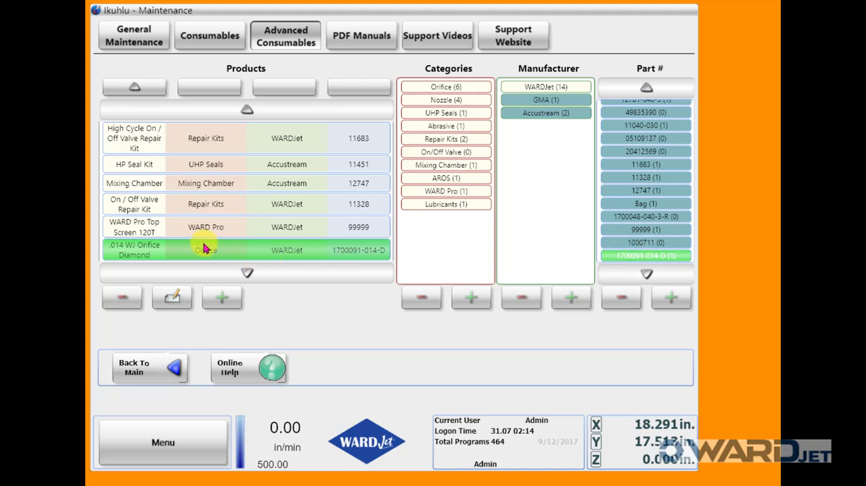
left_click(515, 87)
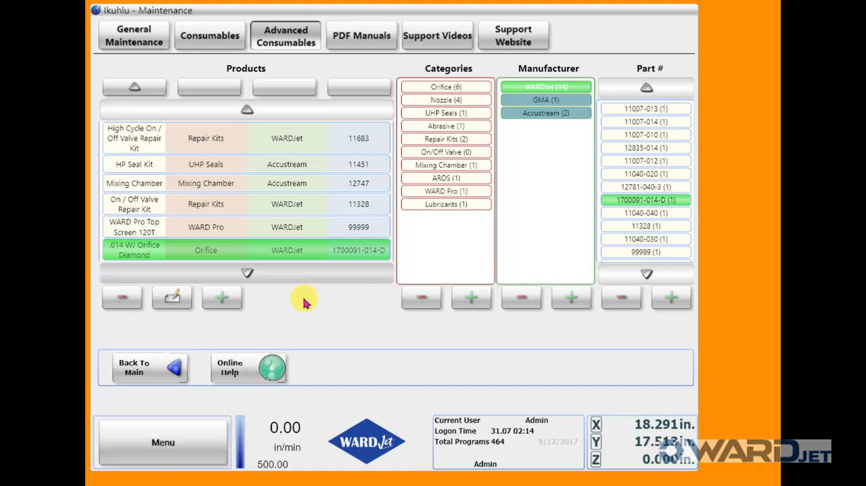
Start another new consumable product with the description ".040 WJ Nozzle"
left_click(230, 298)
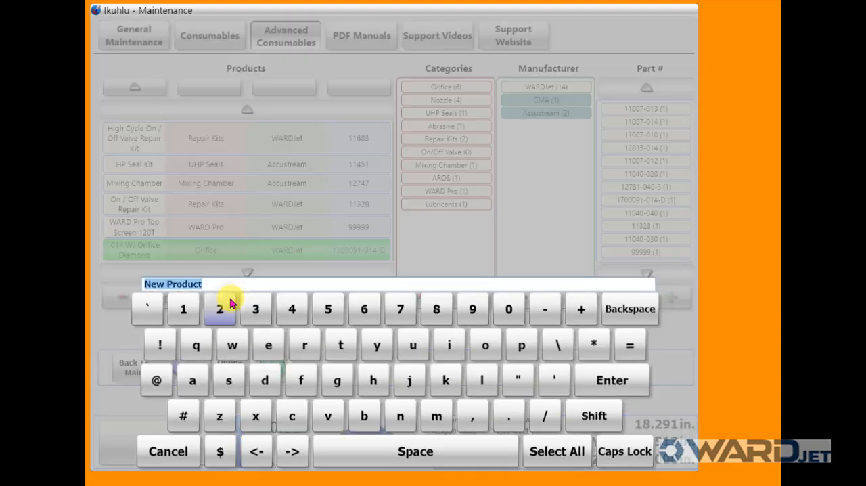
left_click_drag(227, 284, 96, 289)
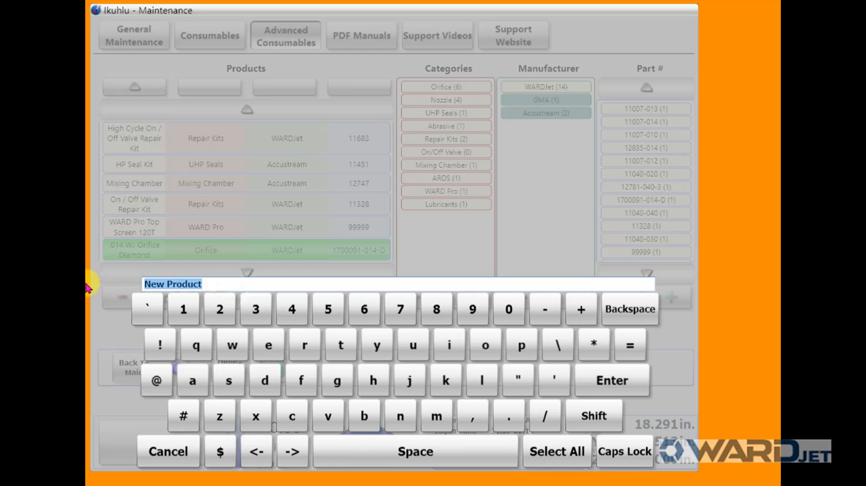
key("BackSpace")
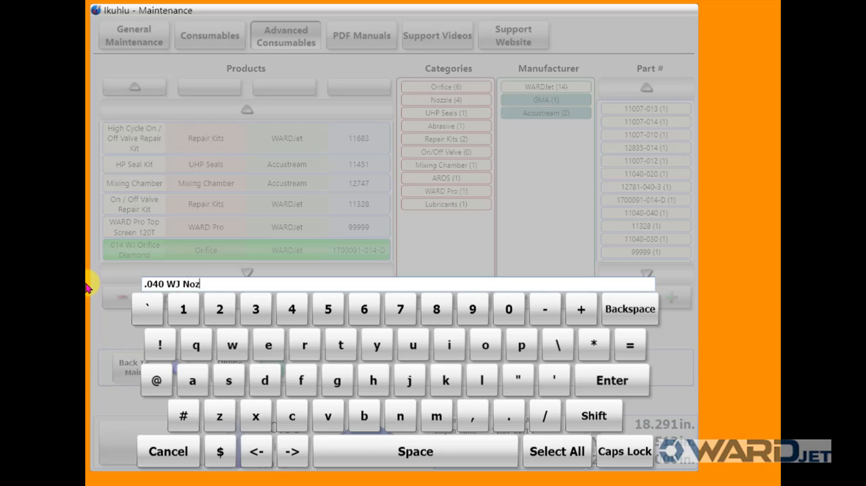
type(".040 WJ Nozzle")
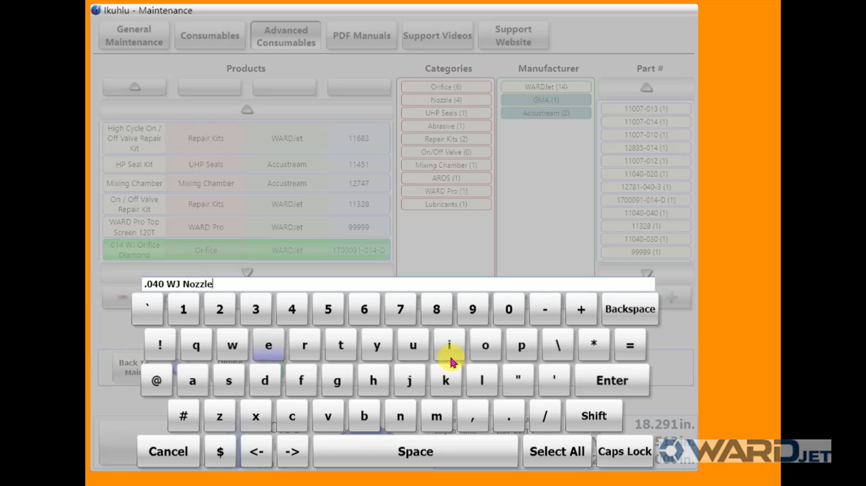
left_click(611, 380)
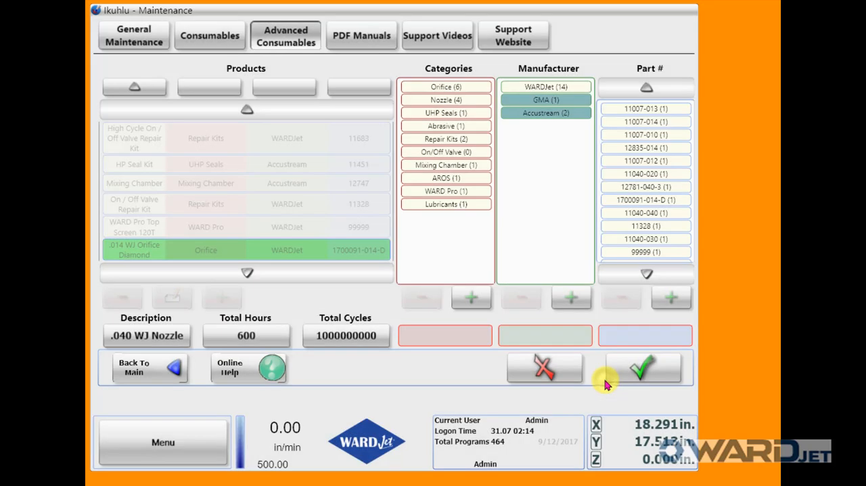
left_click(463, 102)
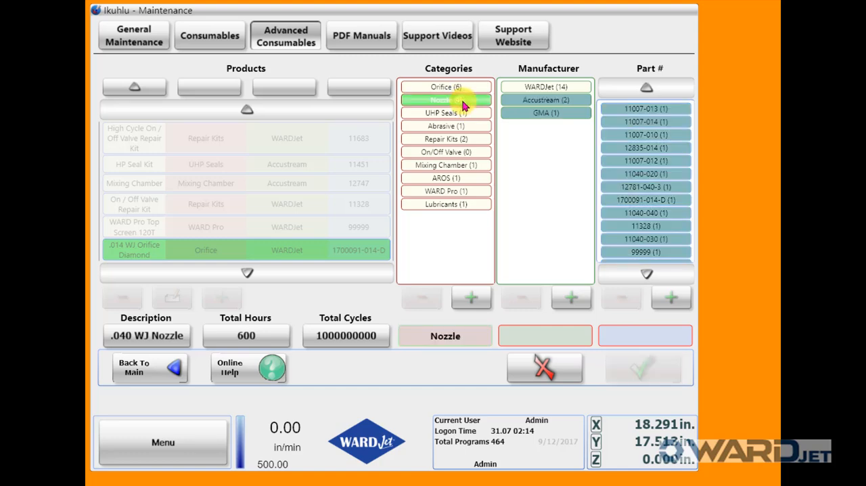
left_click(513, 87)
left_click(675, 299)
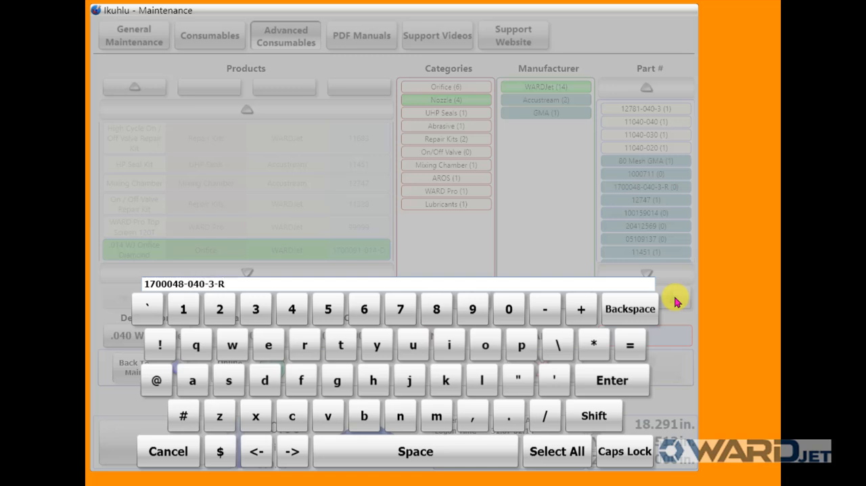
left_click(614, 379)
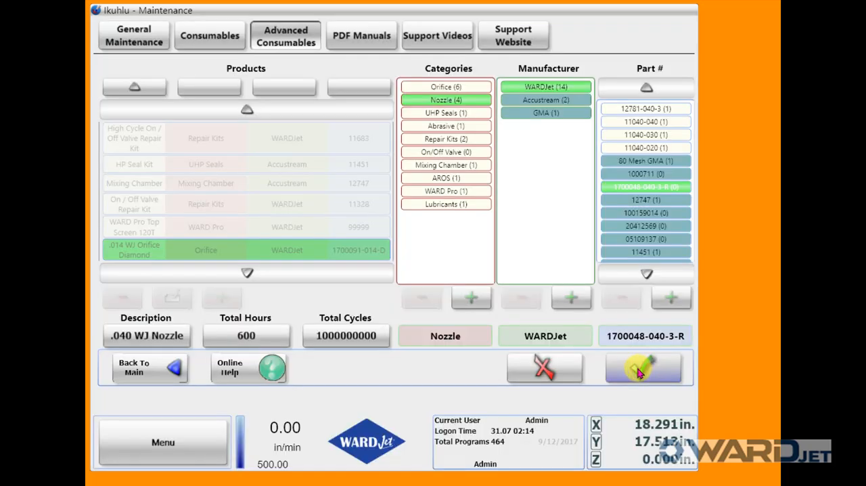
Save the new .040 WJ Nozzle product and exit the motion controller software
left_click(640, 371)
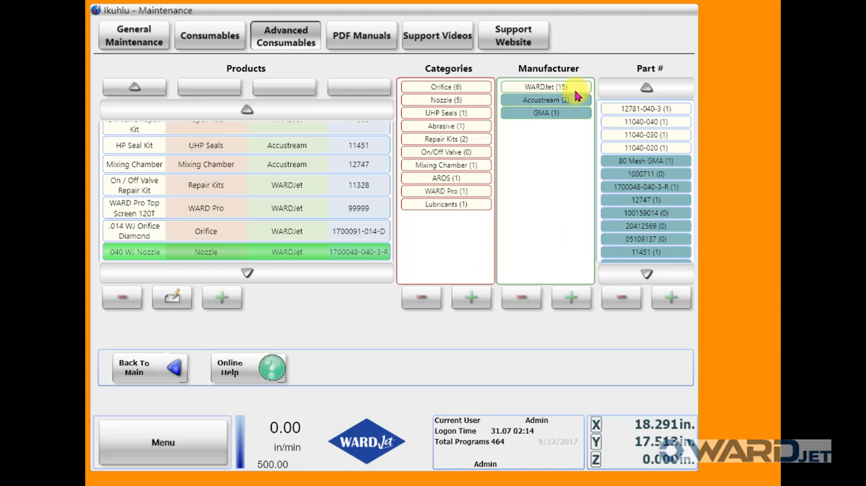
left_click(194, 443)
left_click(186, 379)
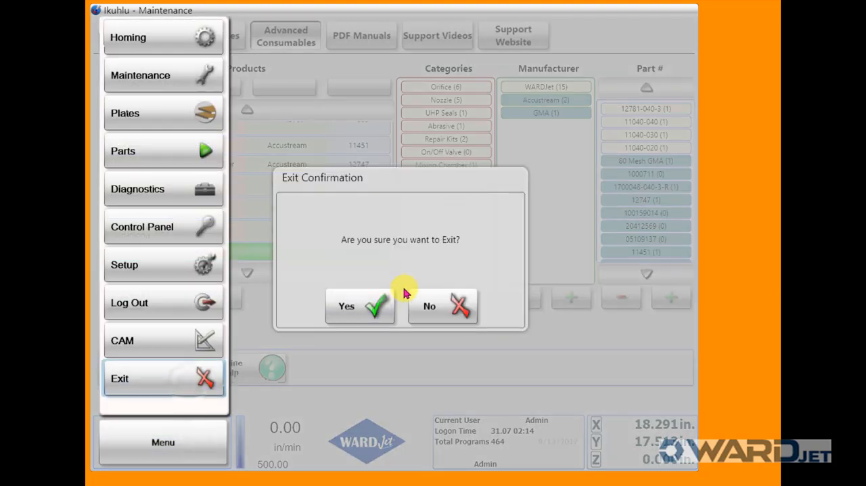
left_click(369, 304)
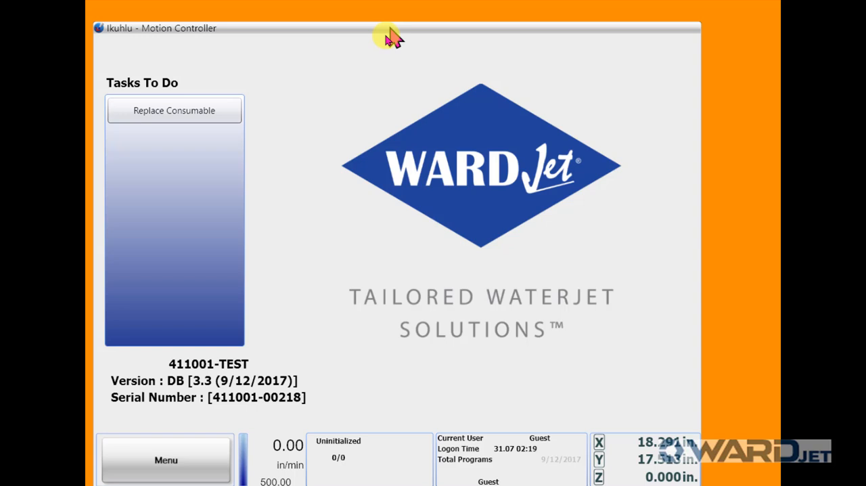
Log in to the restarted motion controller as Admin by entering the account password
left_click_drag(391, 30, 387, 12)
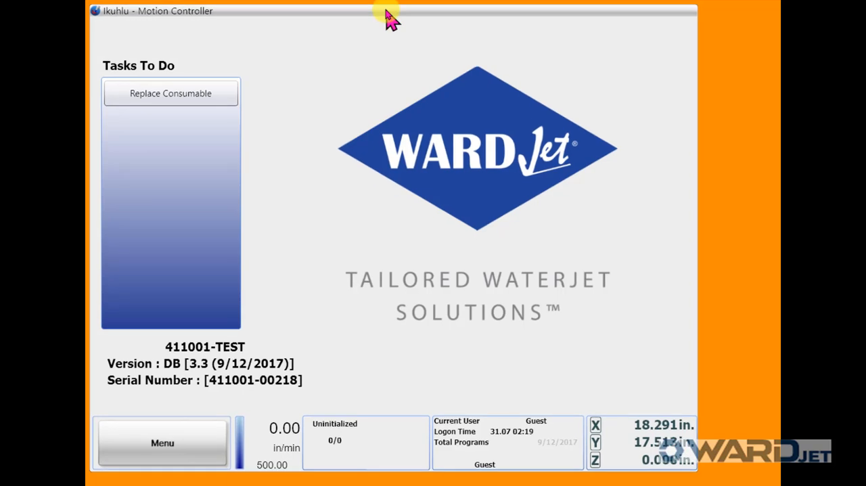
left_click(210, 448)
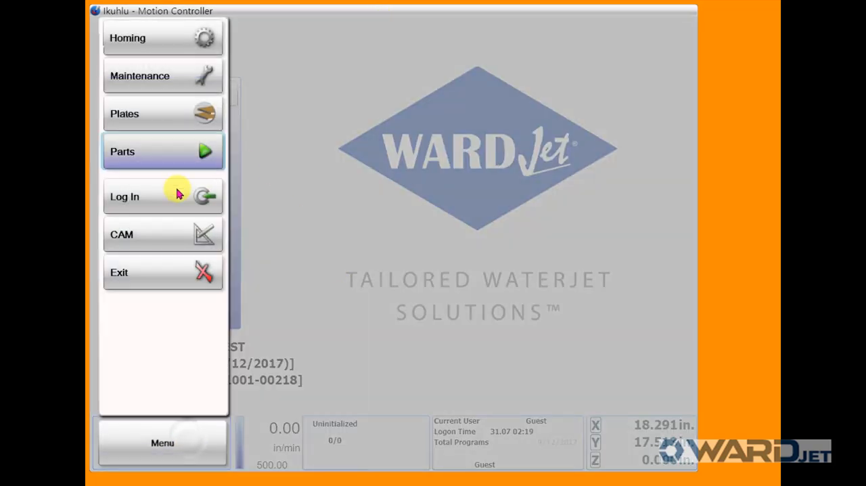
left_click(179, 200)
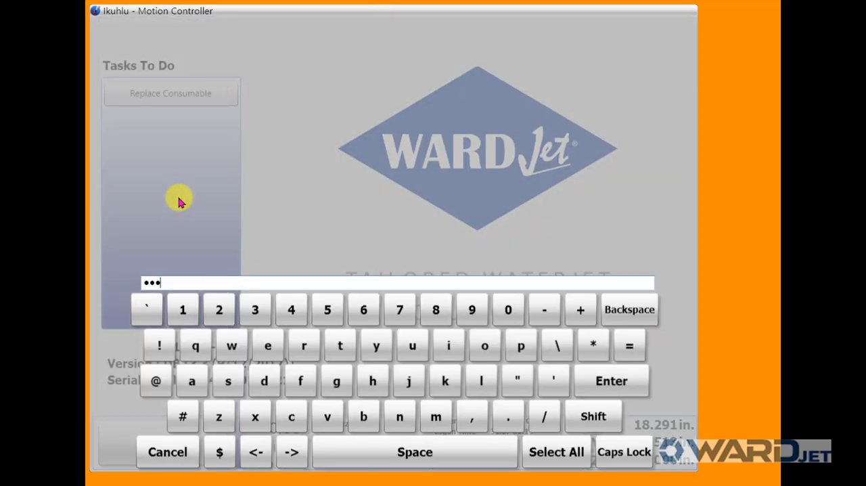
key("Return")
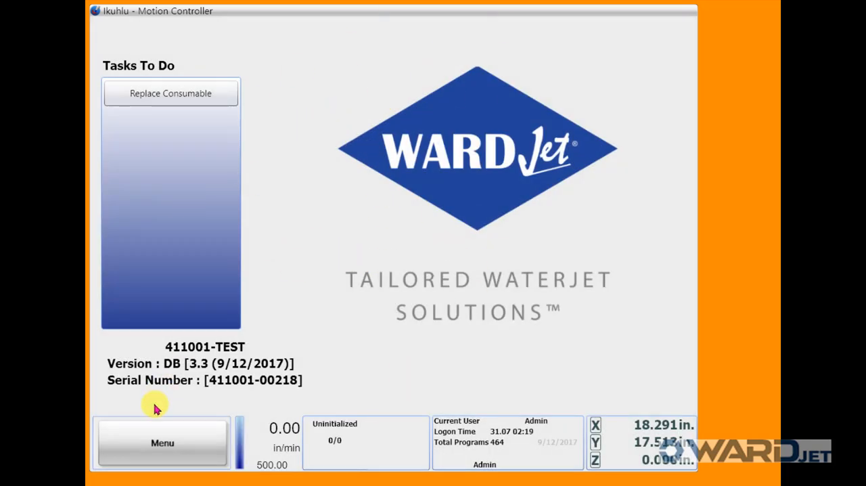
Open the details of Orifice 1 on Head 1 in the maintenance consumables
left_click(159, 440)
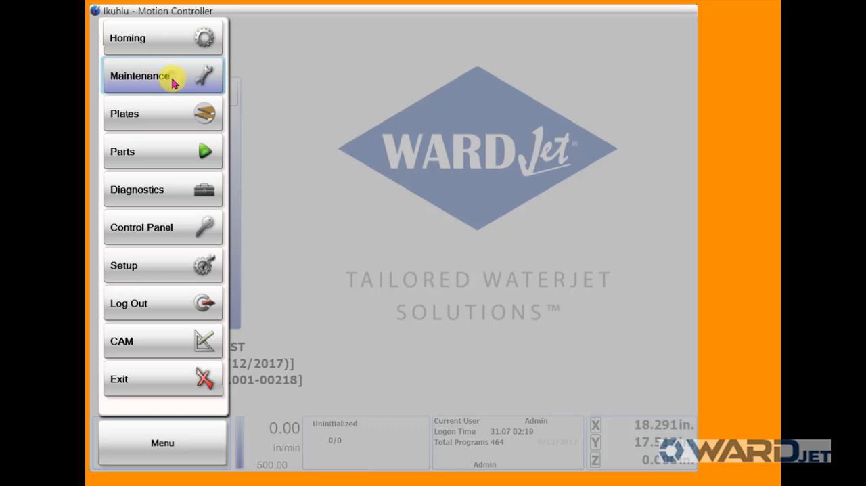
left_click(173, 80)
left_click(196, 39)
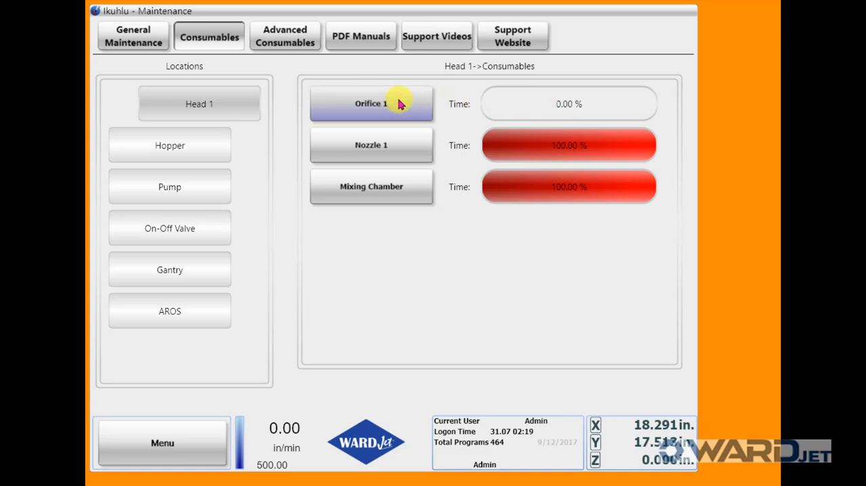
left_click(372, 105)
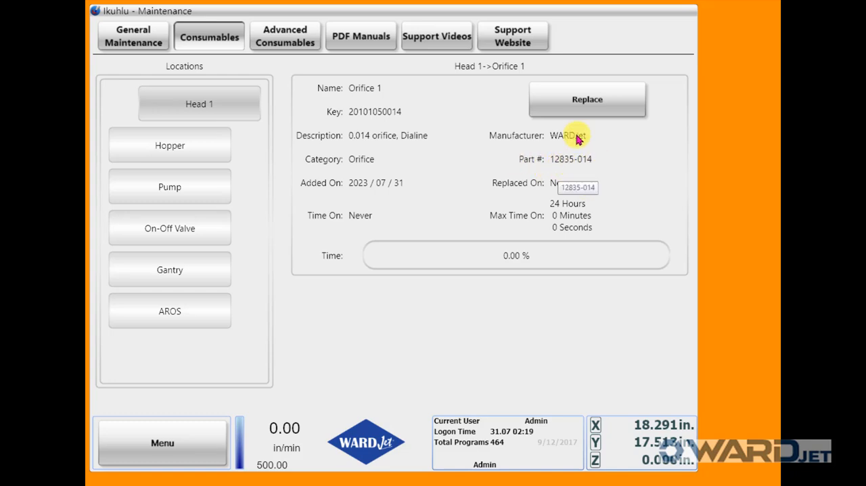
left_click(588, 102)
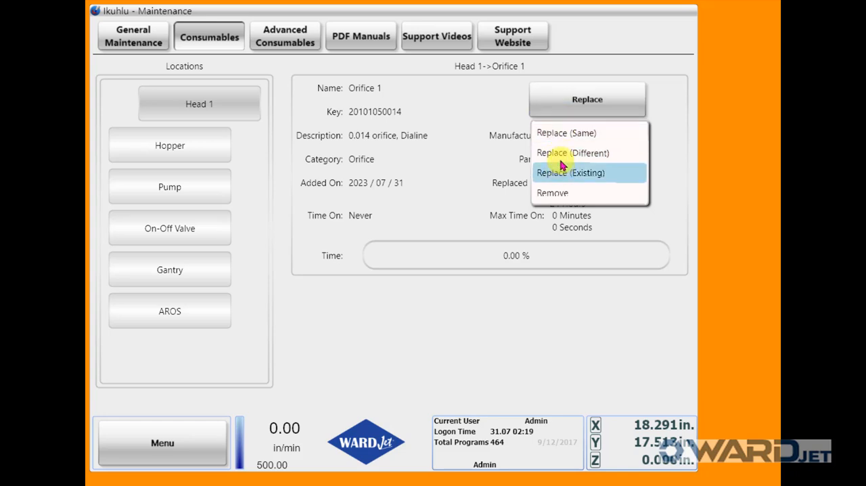
left_click(582, 155)
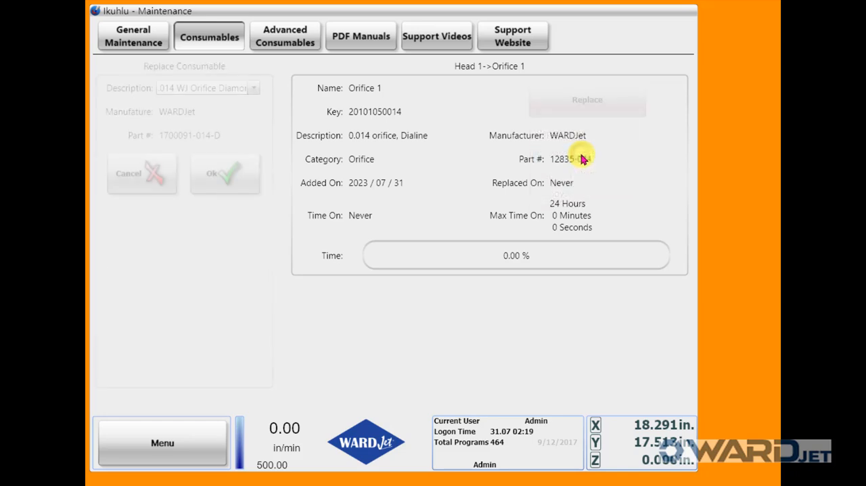
left_click(253, 92)
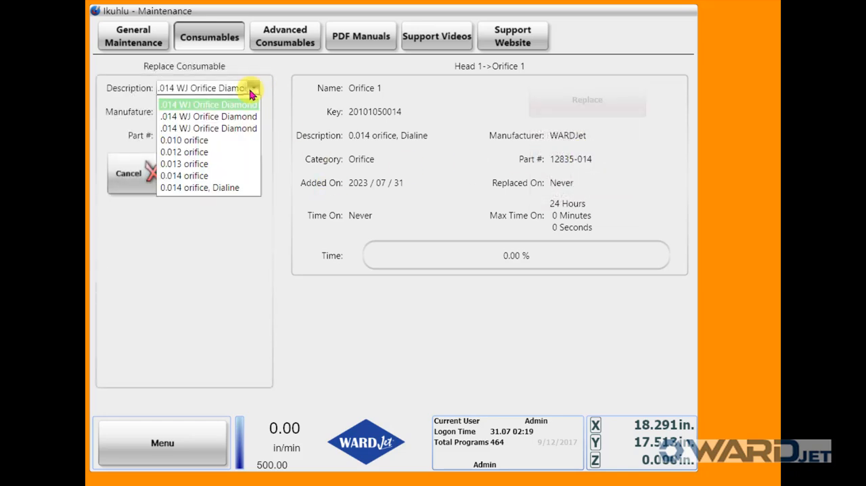
left_click(219, 104)
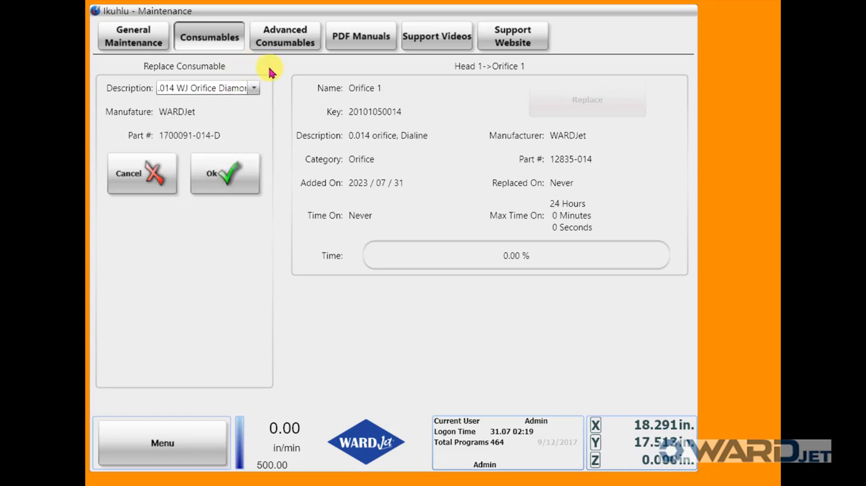
left_click(166, 173)
left_click(283, 46)
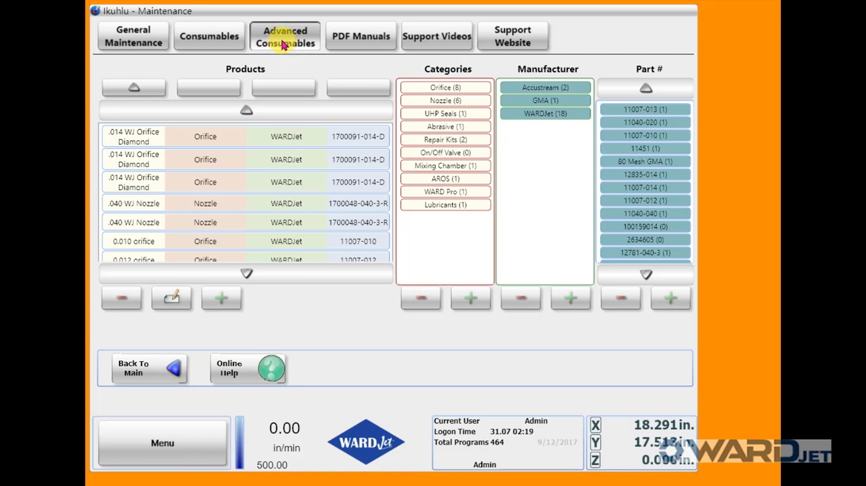
left_click(435, 88)
left_click(528, 90)
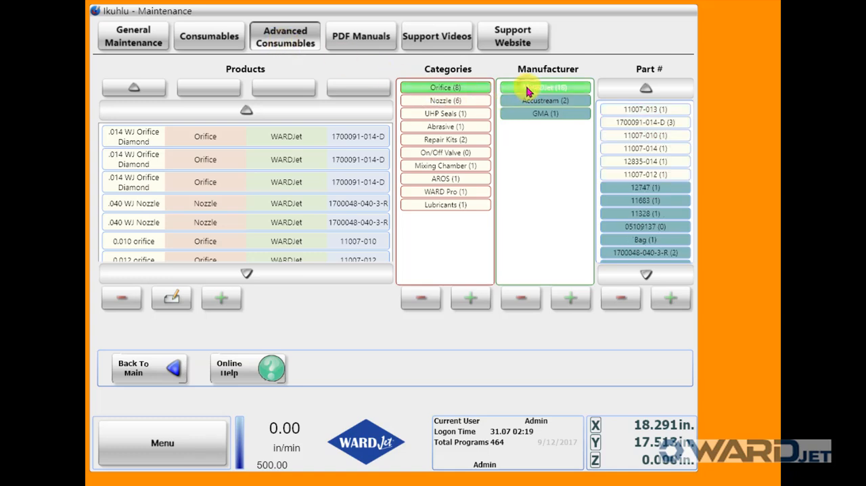
left_click(662, 124)
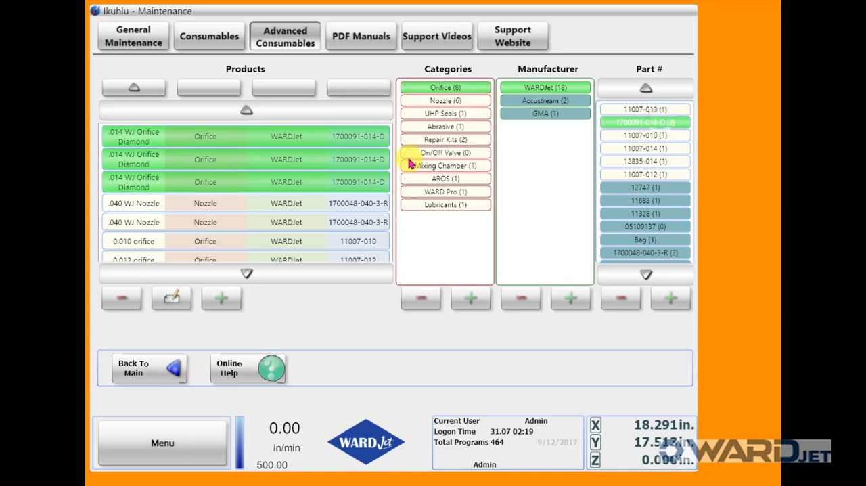
left_click(151, 164)
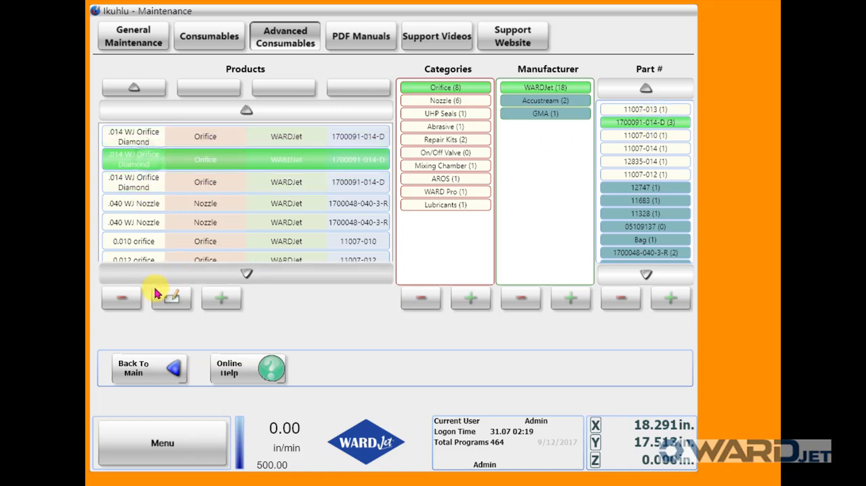
left_click(124, 297)
left_click(383, 308)
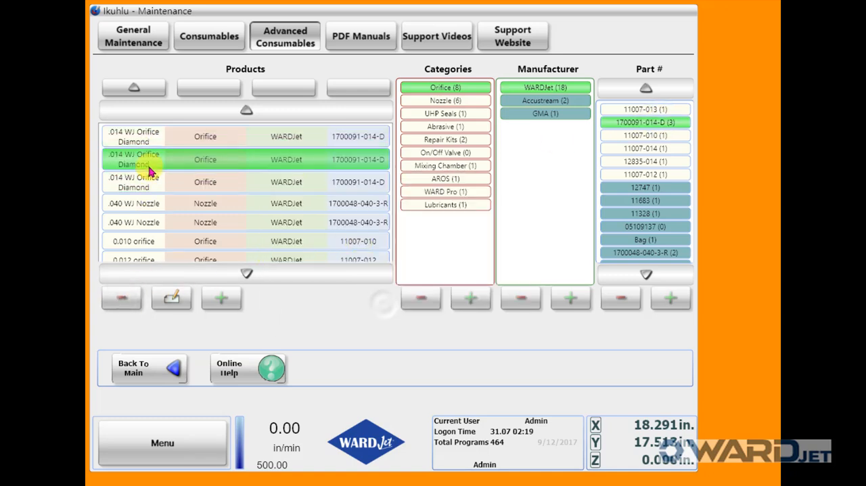
left_click(144, 163)
left_click(125, 301)
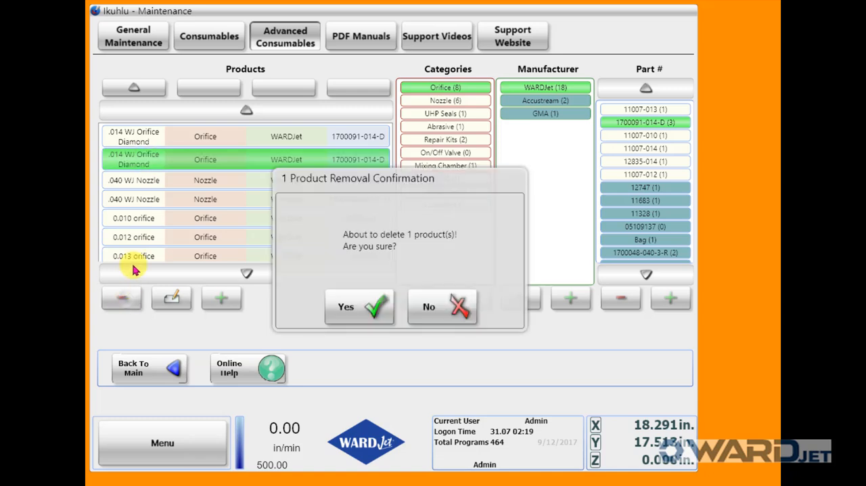
left_click(357, 309)
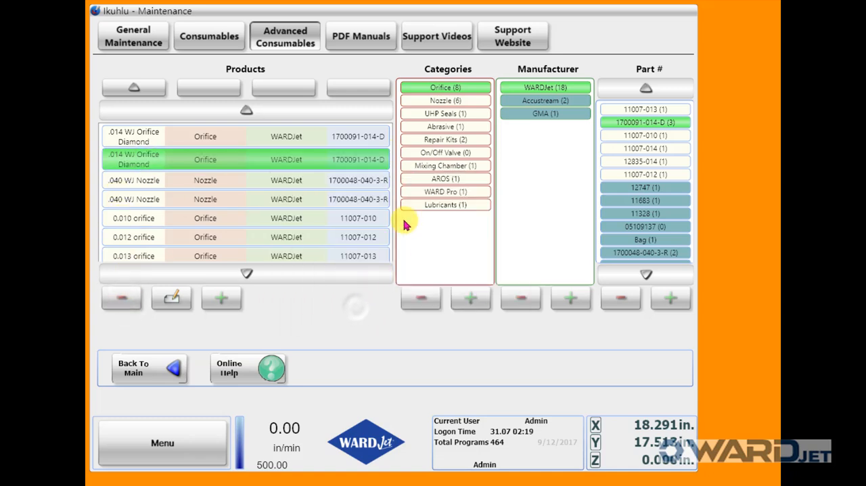
left_click(478, 102)
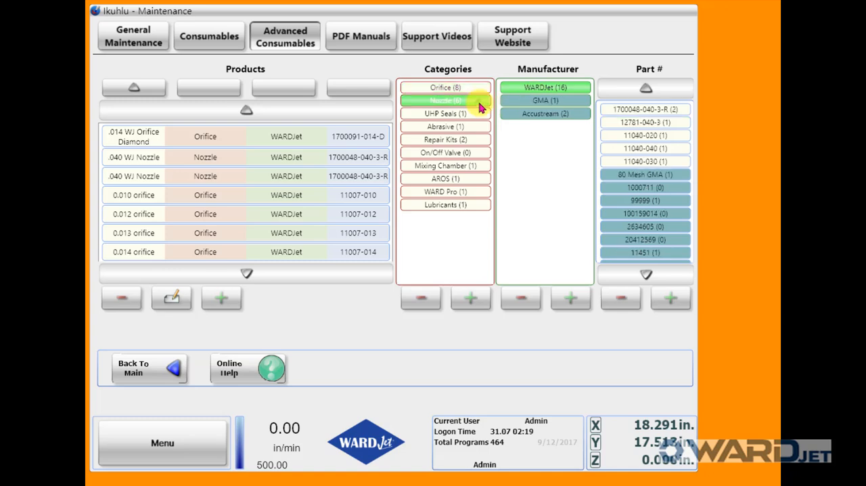
left_click(630, 110)
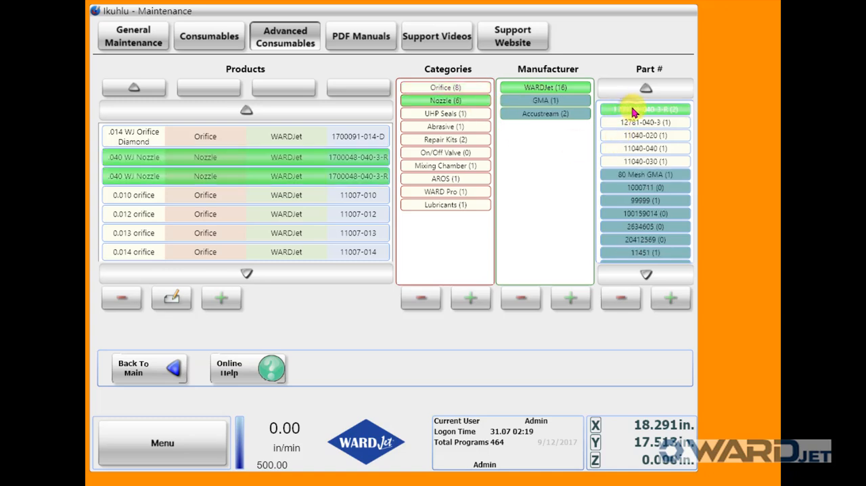
left_click(285, 181)
left_click(121, 298)
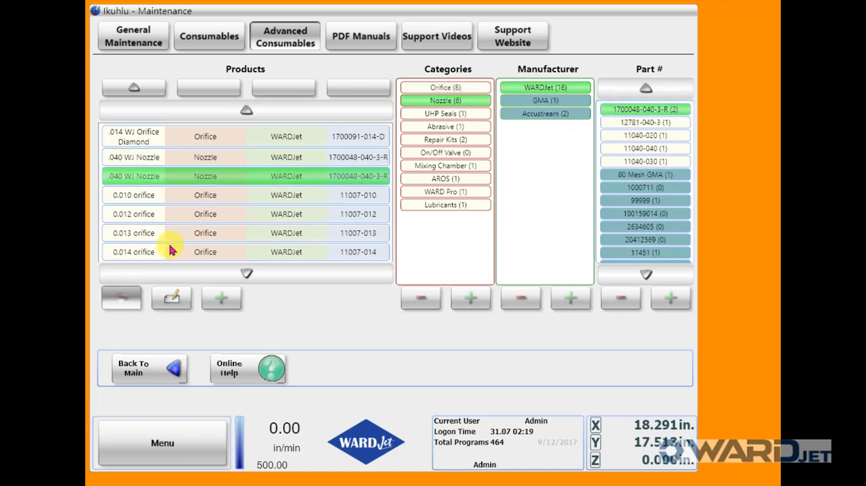
left_click(359, 308)
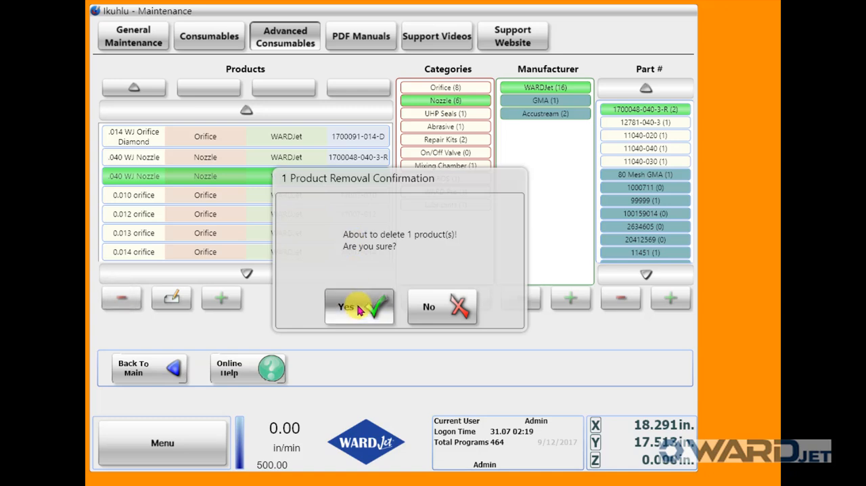
left_click(257, 158)
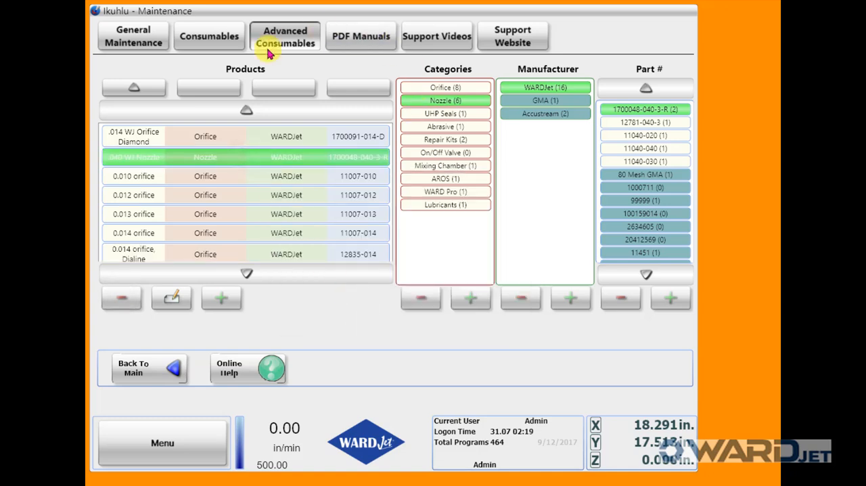
Replace Orifice 1 with the different product .014 WJ Orifice Diamond, saving the old orifice for reuse, and return to Head 1's consumables
left_click(226, 39)
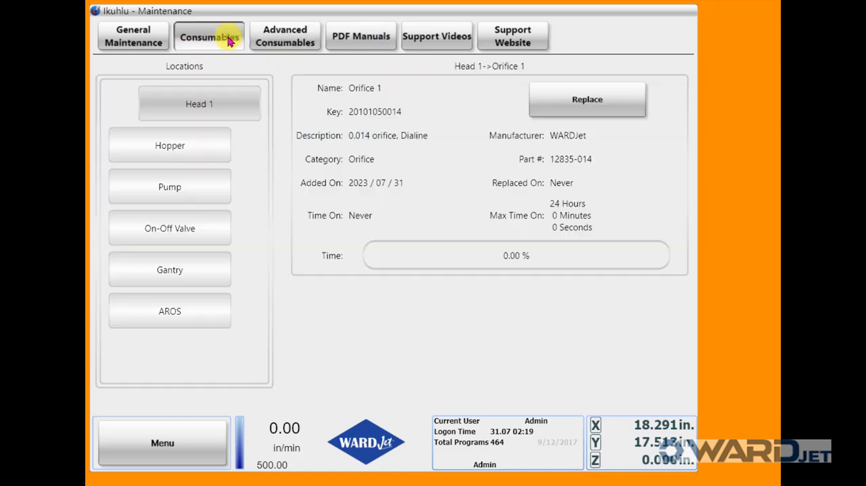
left_click(574, 110)
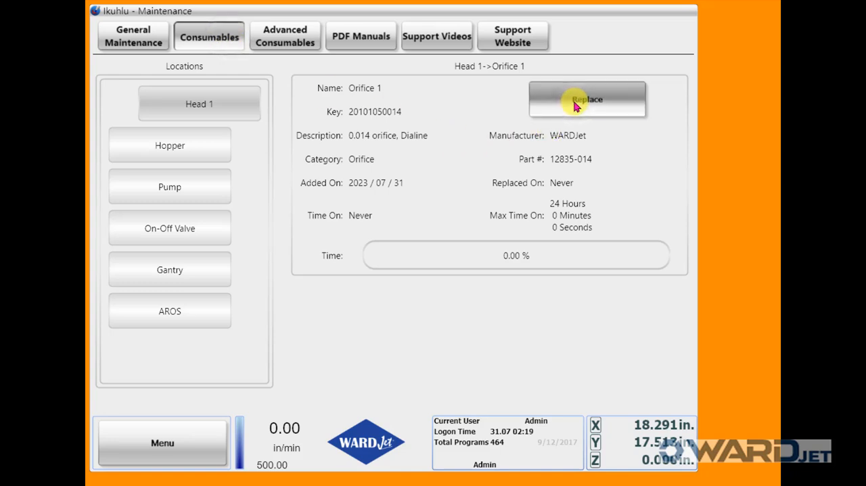
left_click(574, 154)
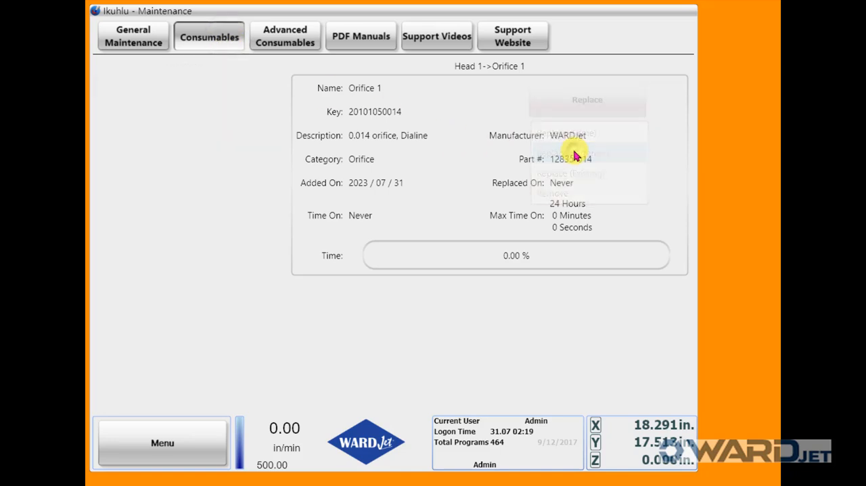
left_click(254, 89)
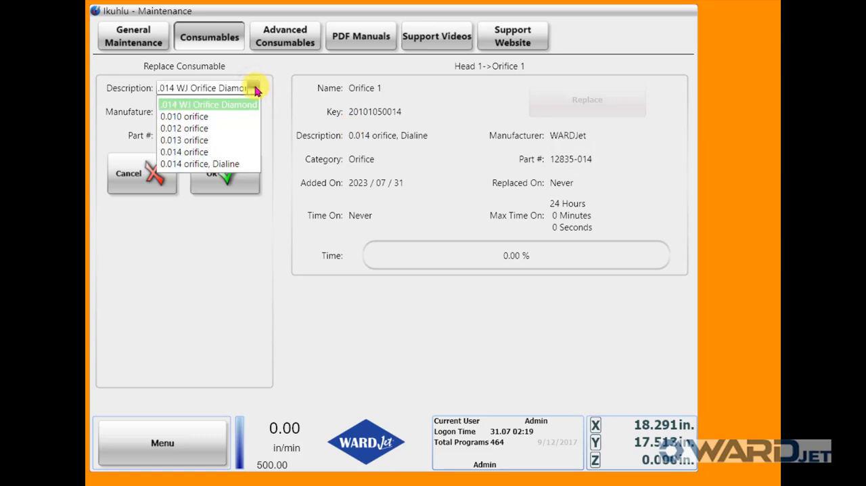
left_click(214, 105)
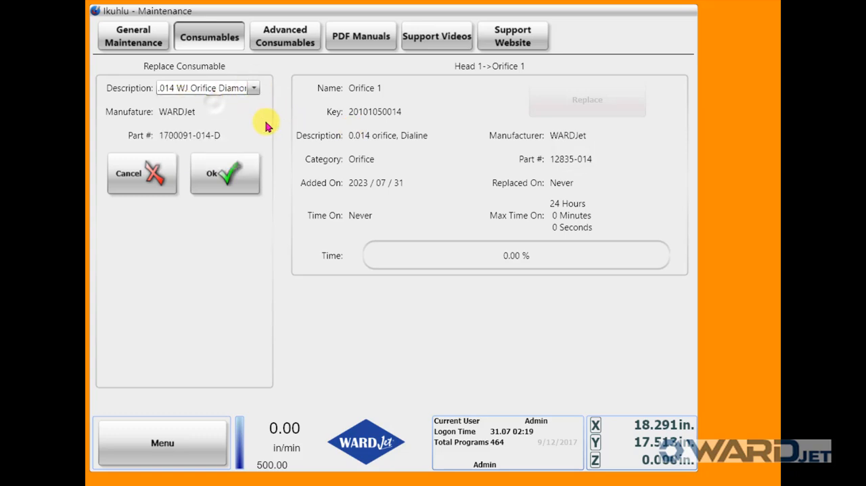
left_click(224, 177)
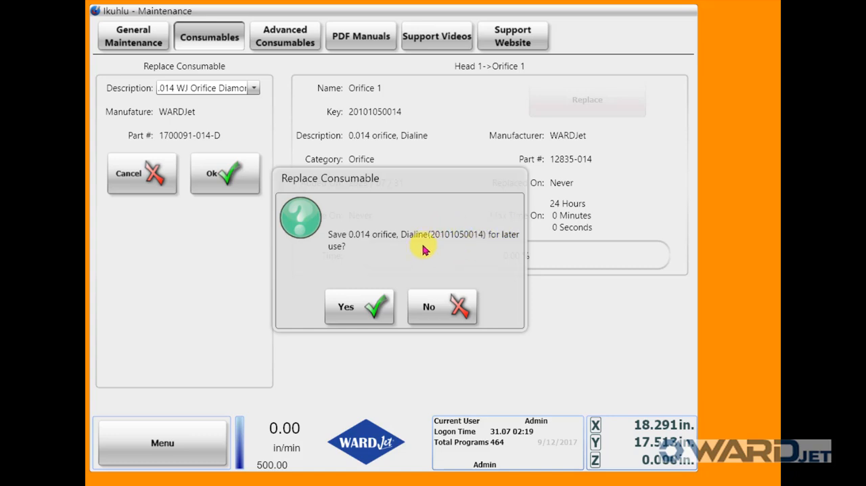
left_click(357, 310)
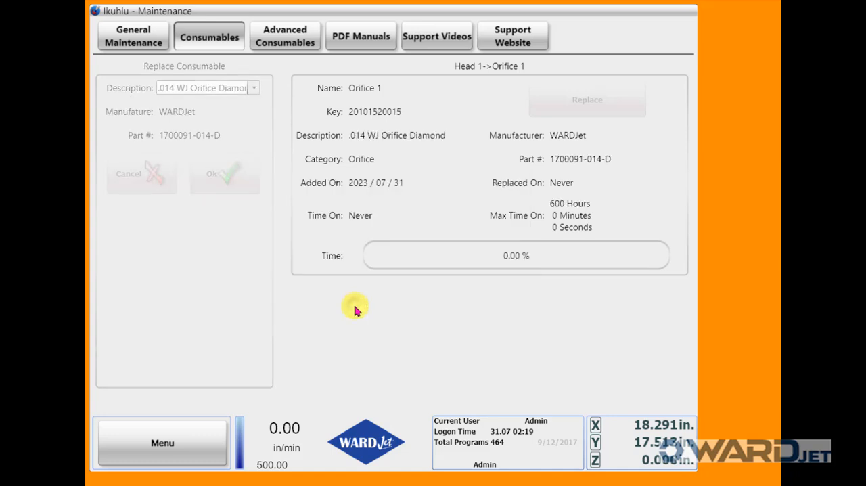
mouse_move(366, 261)
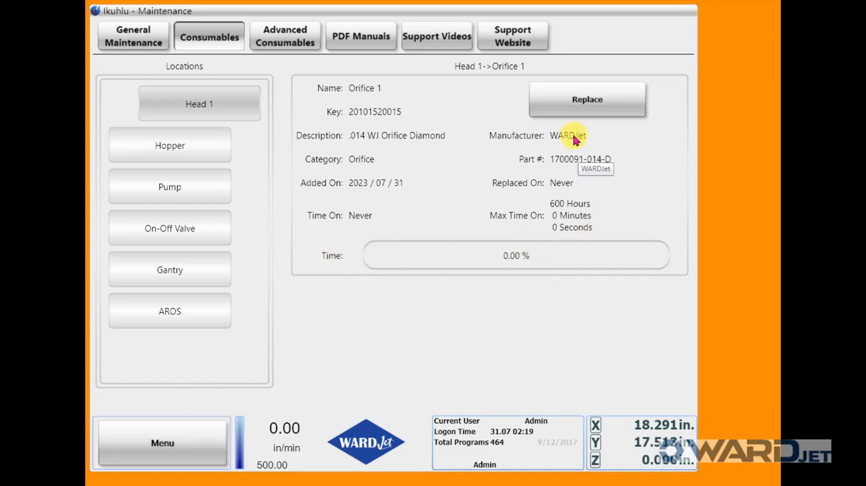
left_click(232, 110)
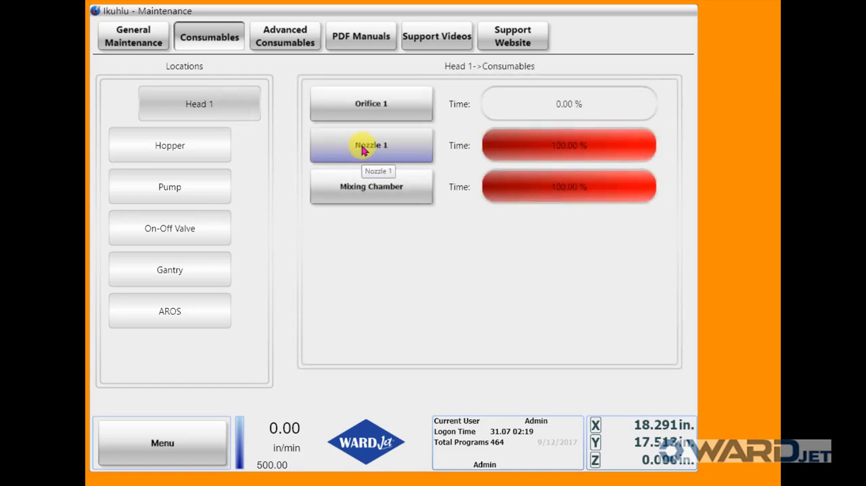
Replace Nozzle 1 on Head 1 with the different product .040 WJ Nozzle, without saving the old nozzle for reuse
left_click(363, 149)
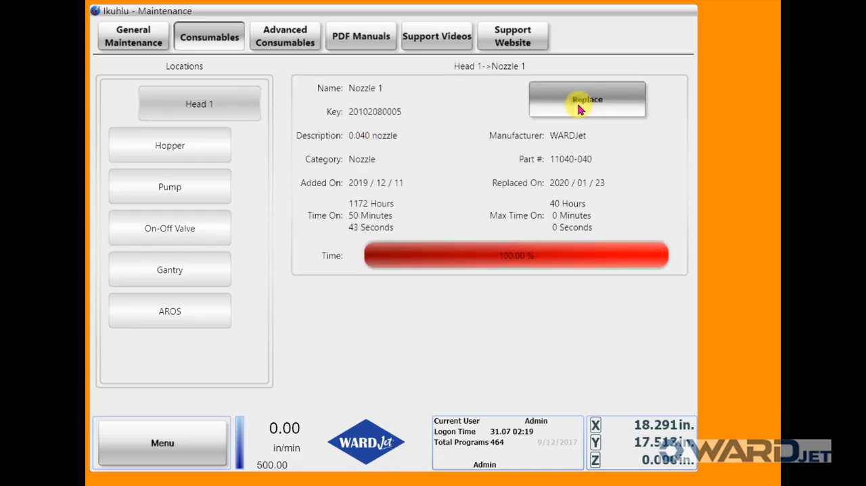
left_click(580, 110)
left_click(561, 152)
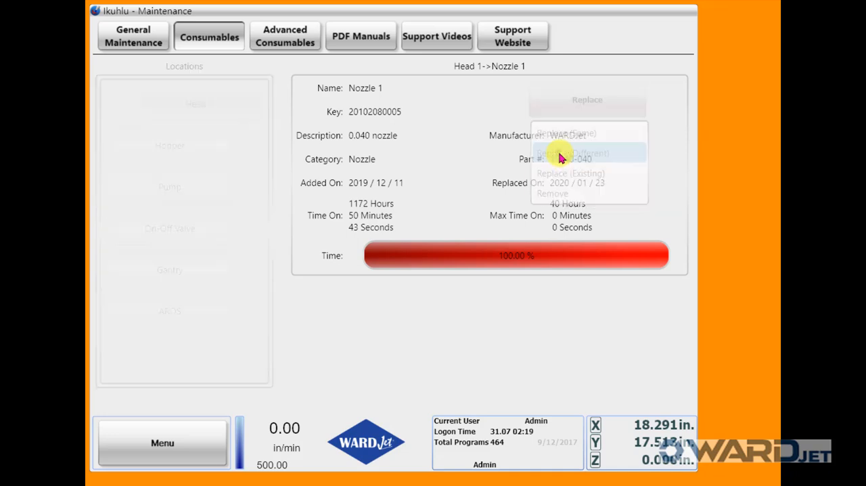
left_click(256, 88)
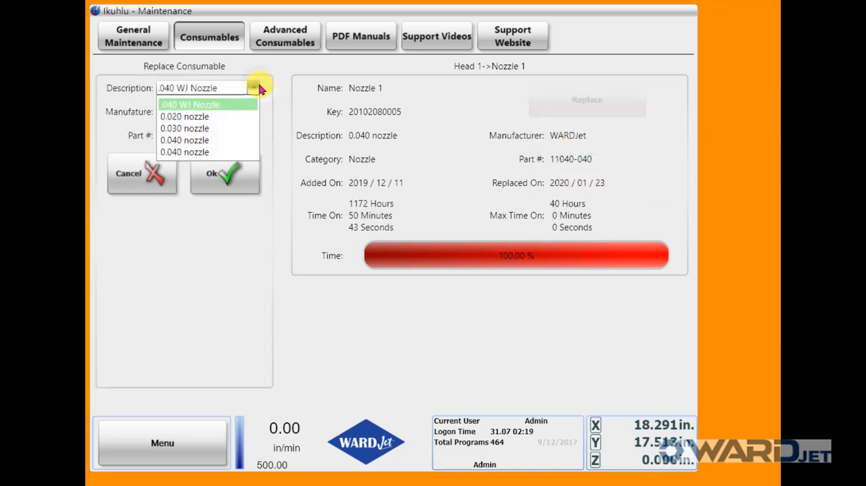
left_click(260, 88)
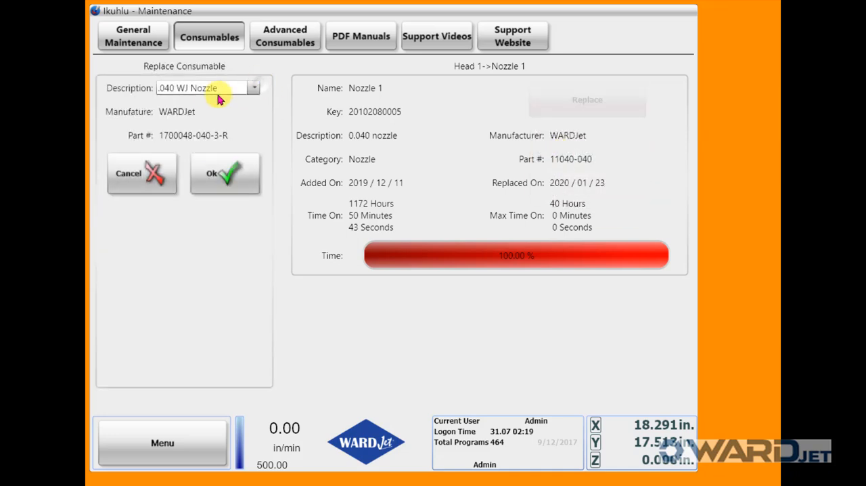
left_click(227, 175)
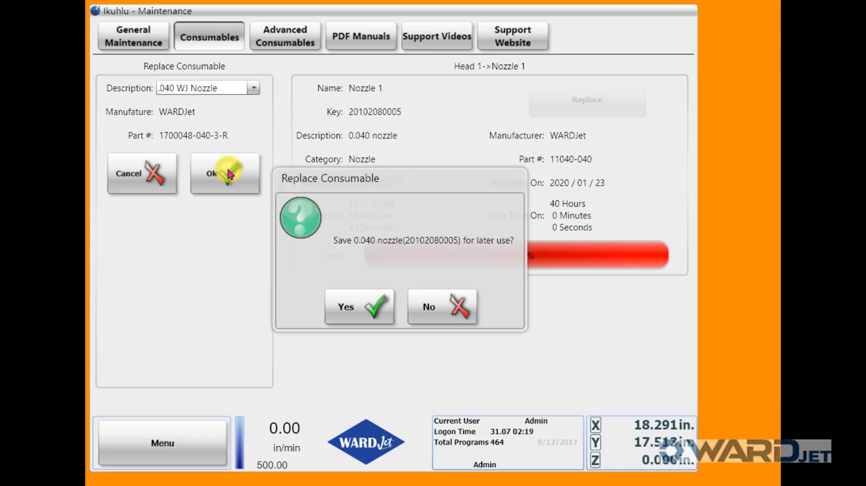
left_click(435, 306)
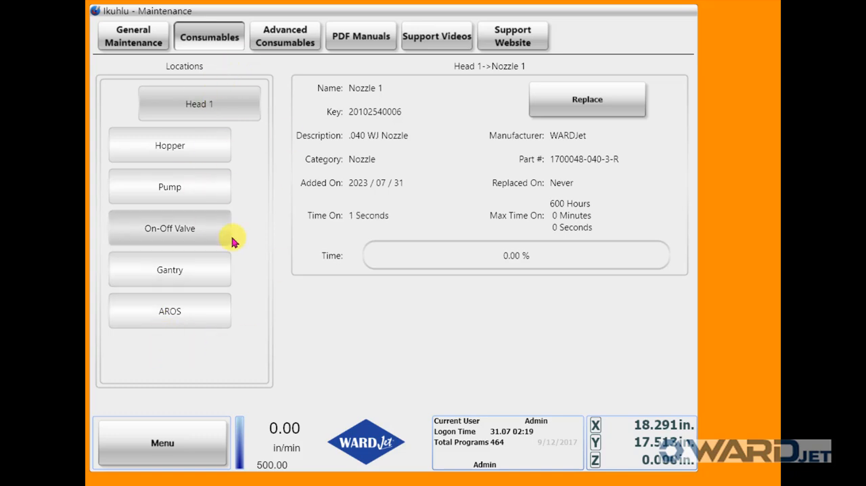
Open the machine setup's consumables section and view its links and consumable definitions
left_click(181, 450)
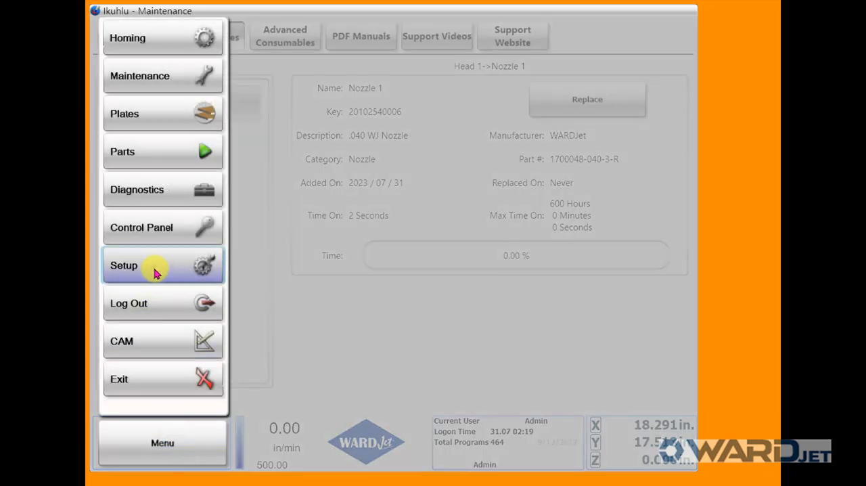
left_click(155, 268)
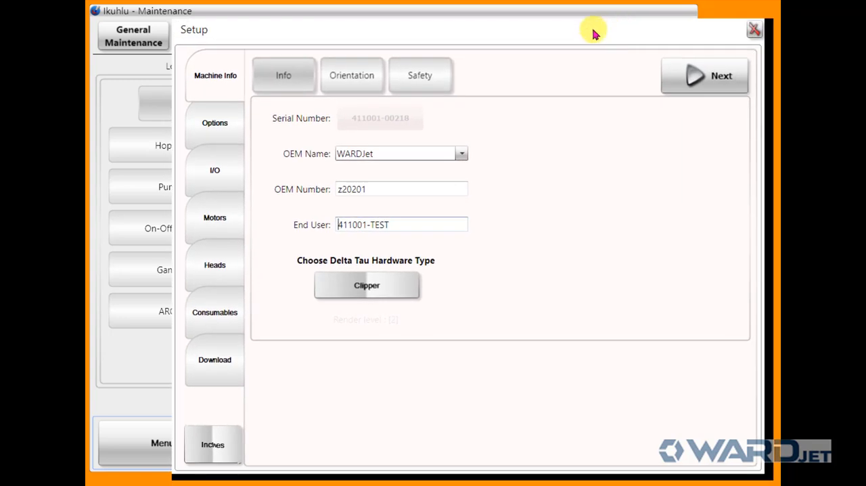
left_click(218, 317)
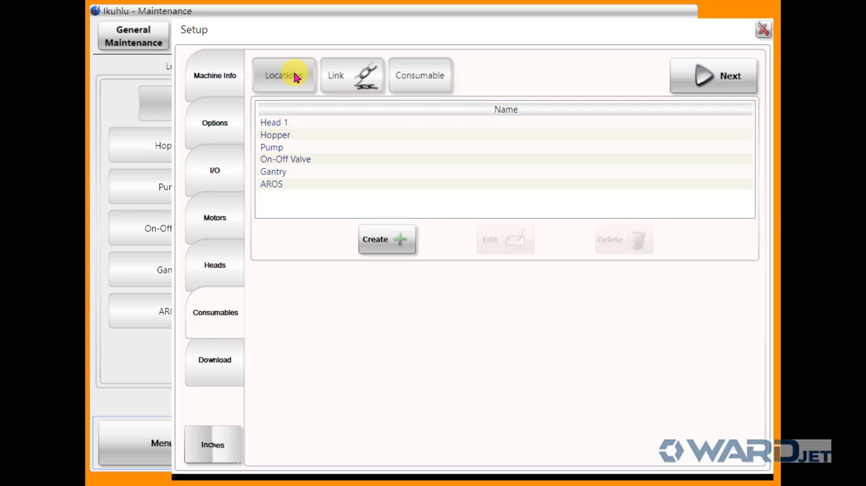
left_click(347, 77)
left_click(429, 82)
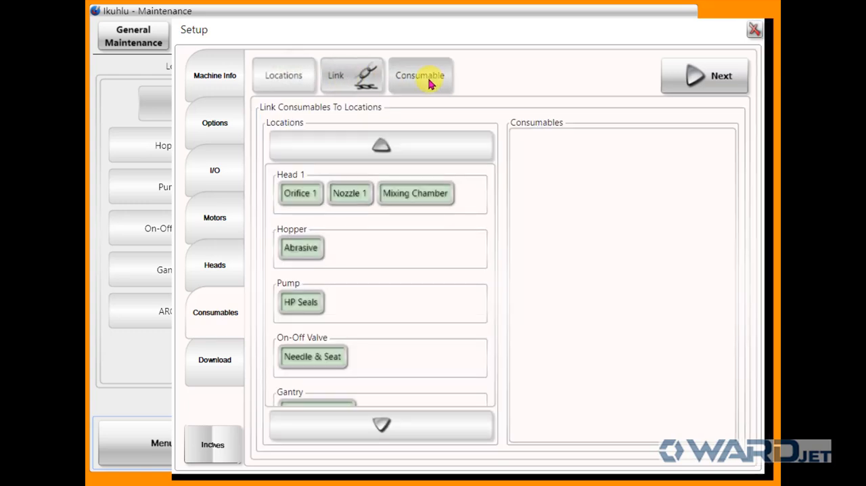
Create a new consumables location named Head 2
left_click(284, 79)
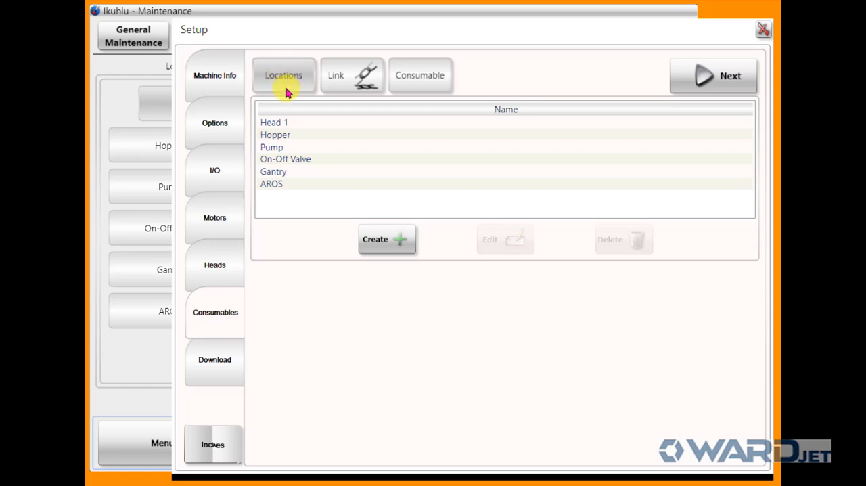
left_click(391, 243)
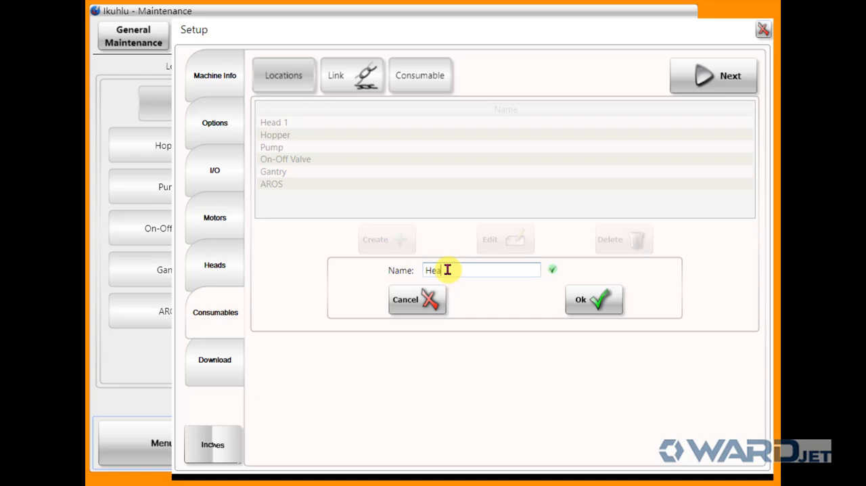
type("Head 2")
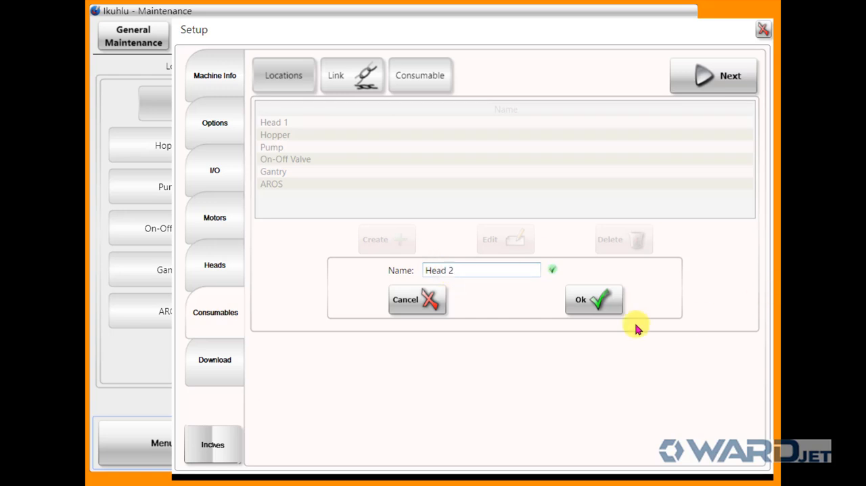
left_click(589, 296)
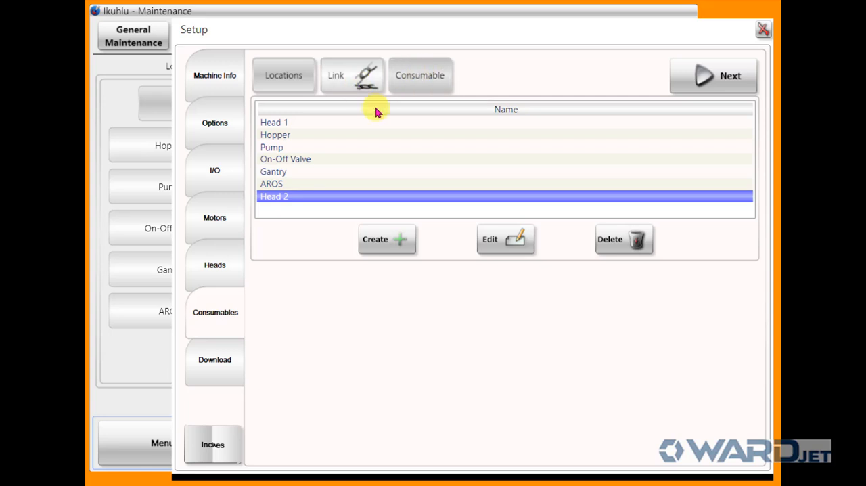
Start a new consumable named Head 2 Orifice with category Orifice and action Water 1 (CutA 1)
left_click(417, 81)
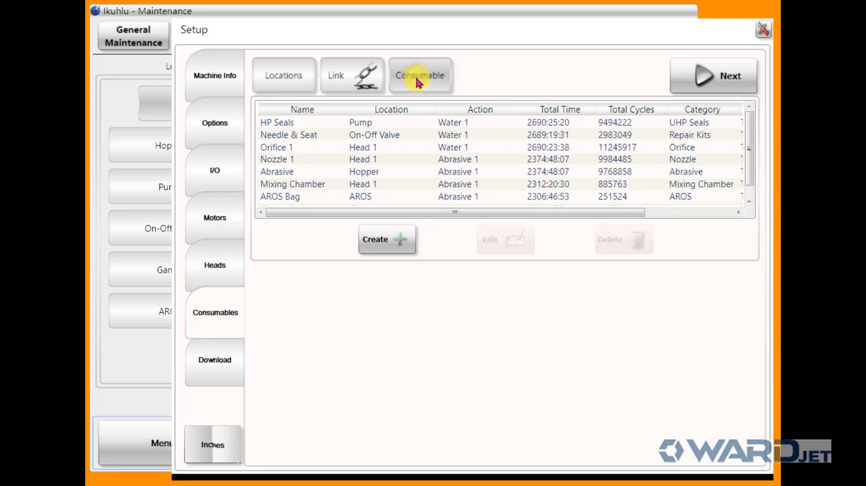
left_click(388, 239)
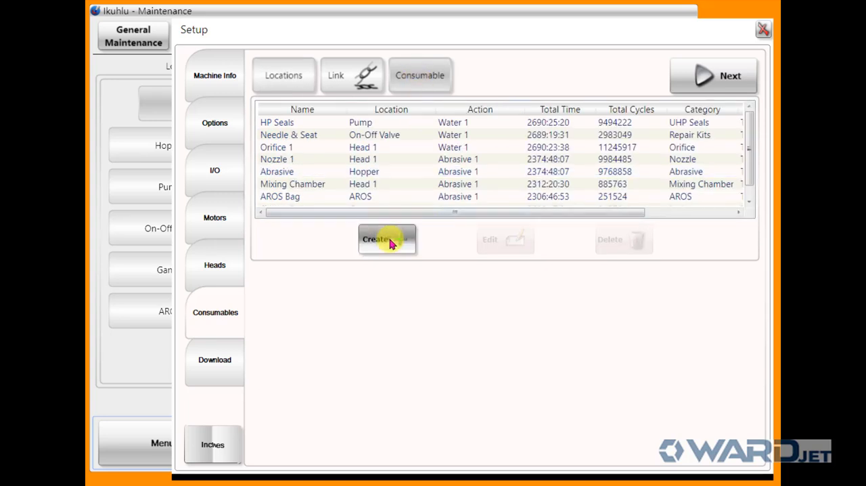
left_click(358, 272)
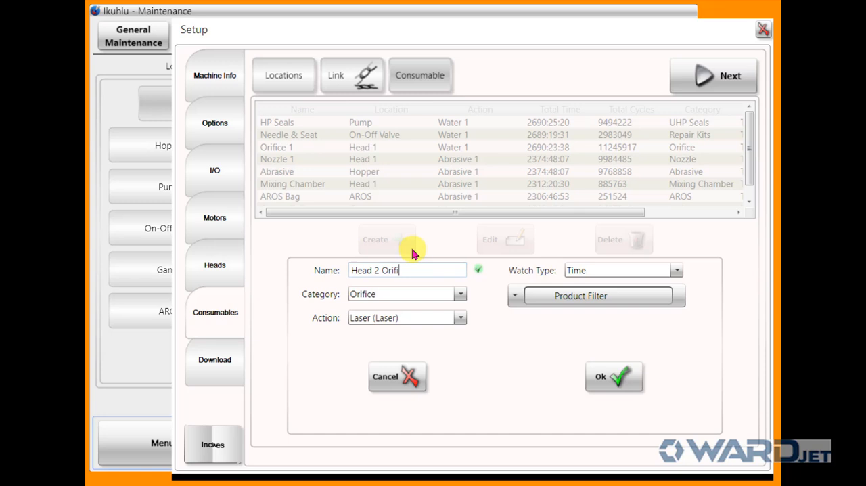
left_click(460, 296)
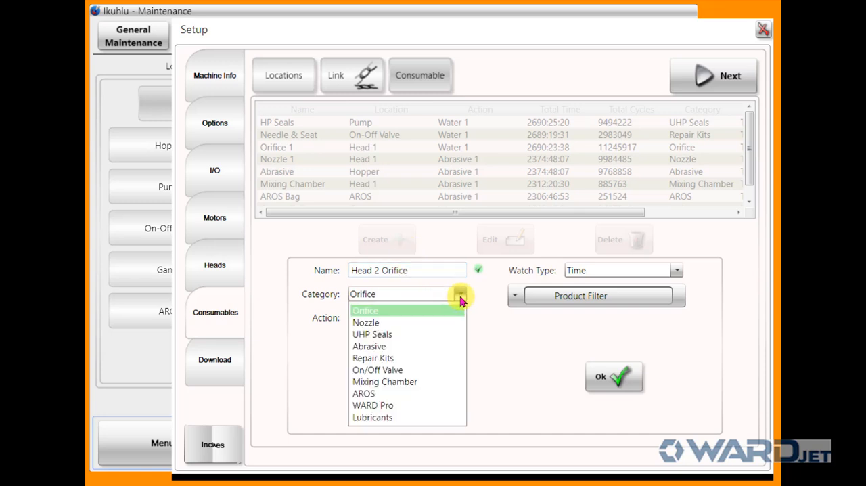
left_click(460, 298)
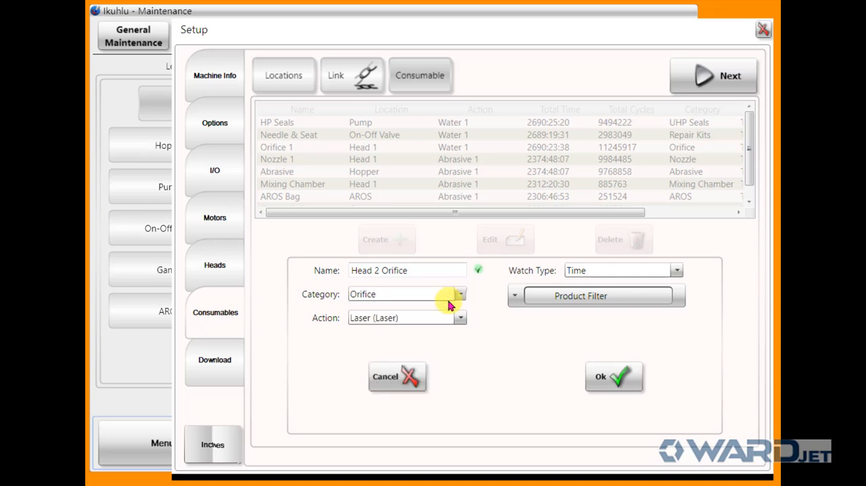
left_click(460, 319)
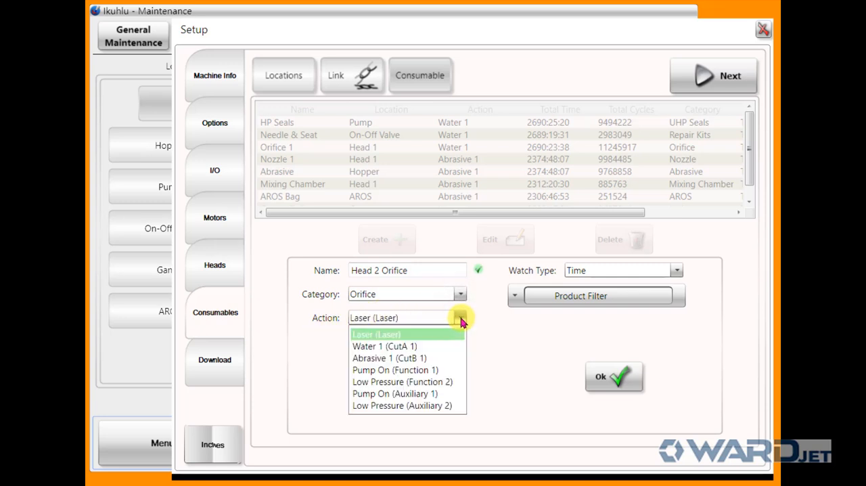
left_click(396, 348)
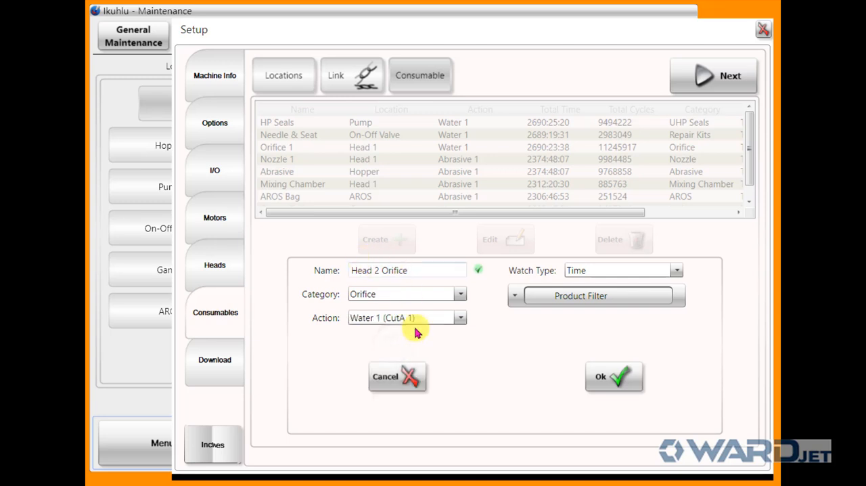
left_click(458, 319)
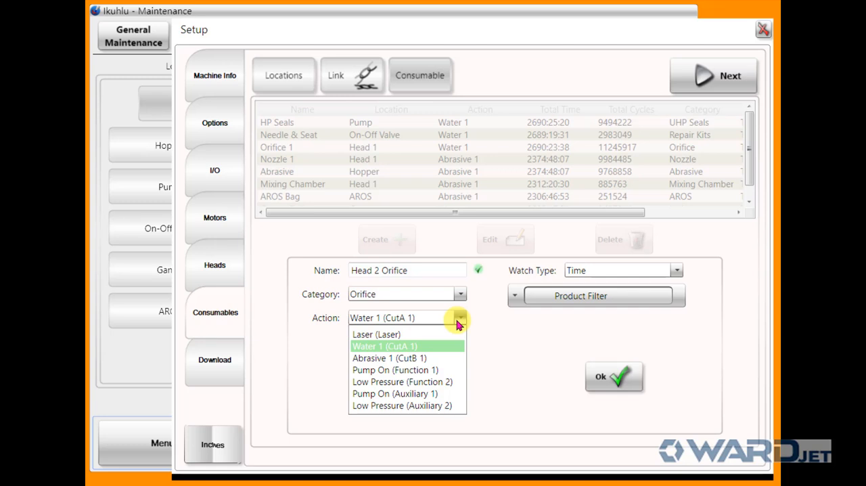
left_click(389, 348)
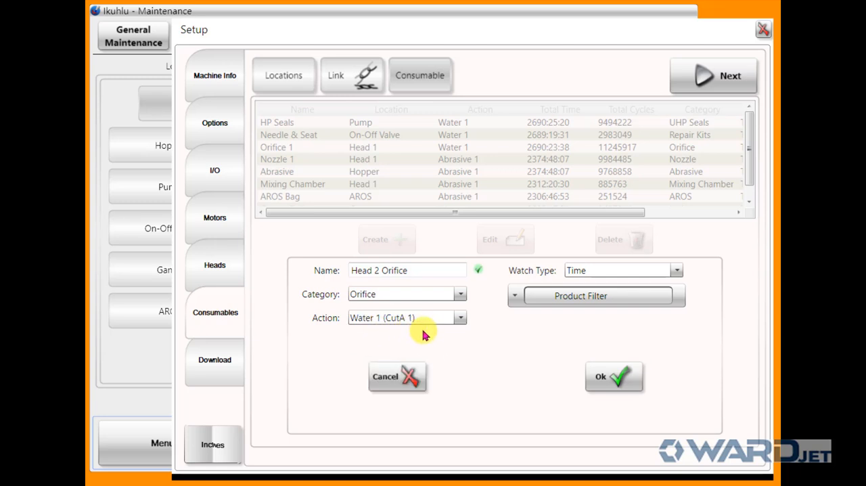
Set the watch type to Time, include .014 WJ Orifice Diamond in the product filter, and save the Head 2 Orifice consumable
left_click(676, 273)
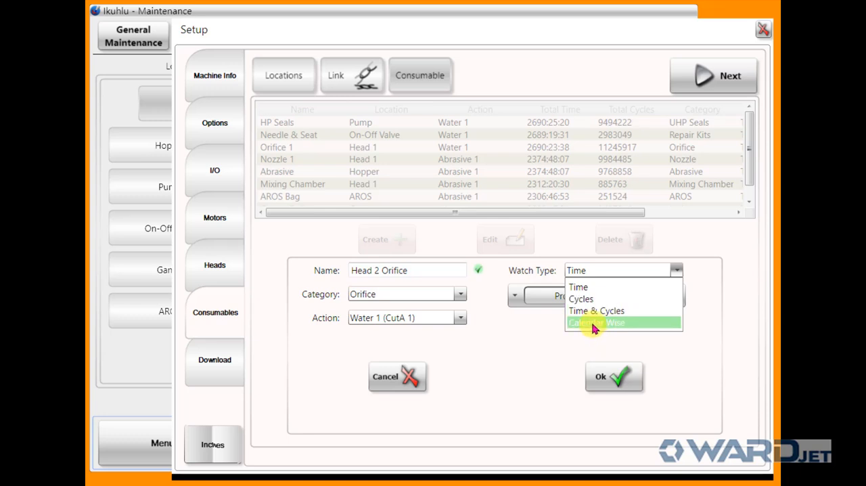
left_click(578, 287)
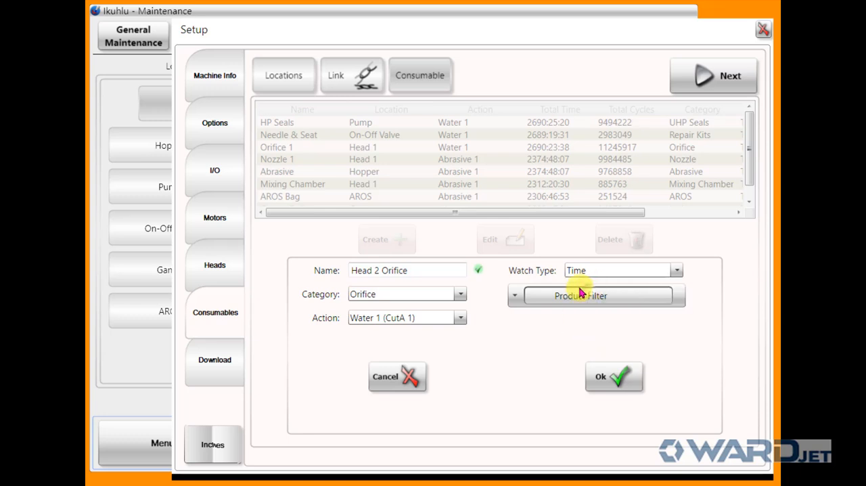
left_click(516, 298)
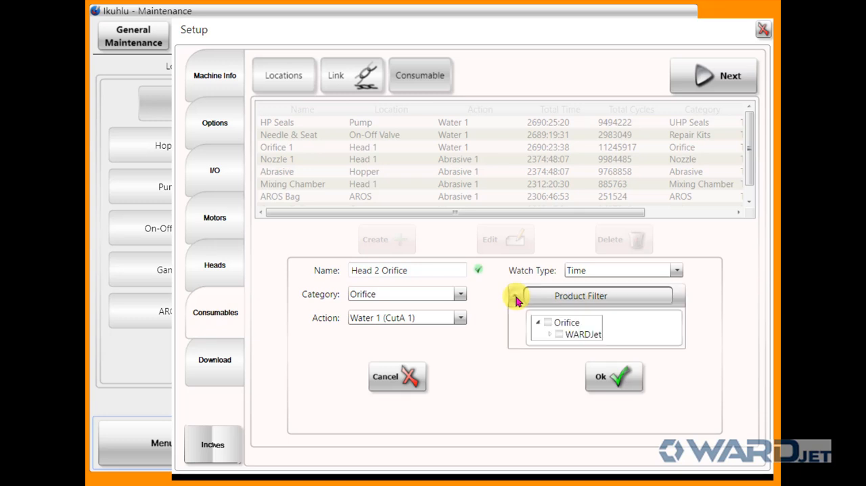
left_click(548, 324)
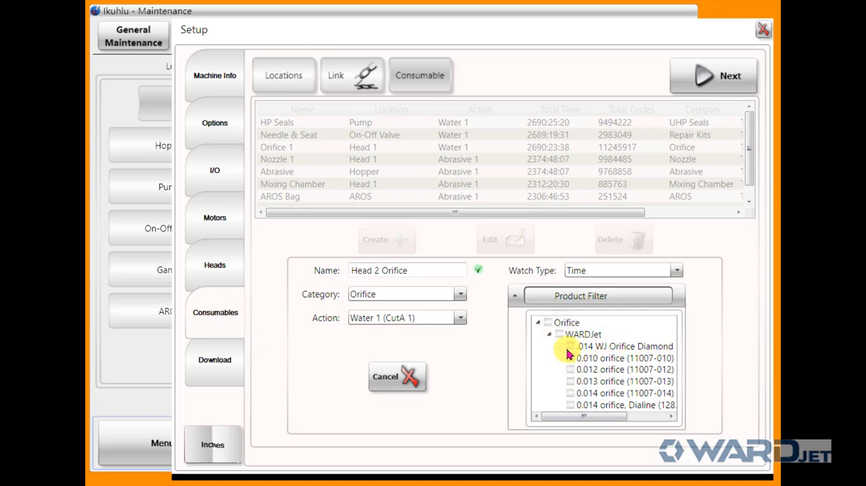
left_click(570, 350)
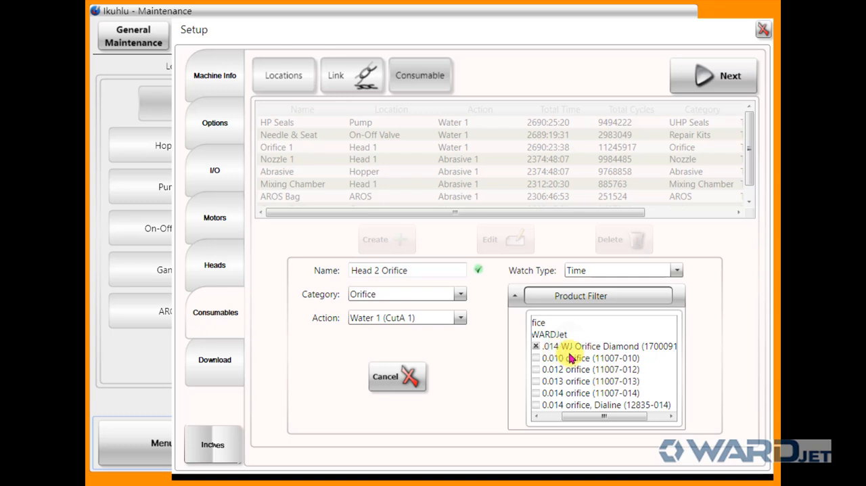
left_click(515, 295)
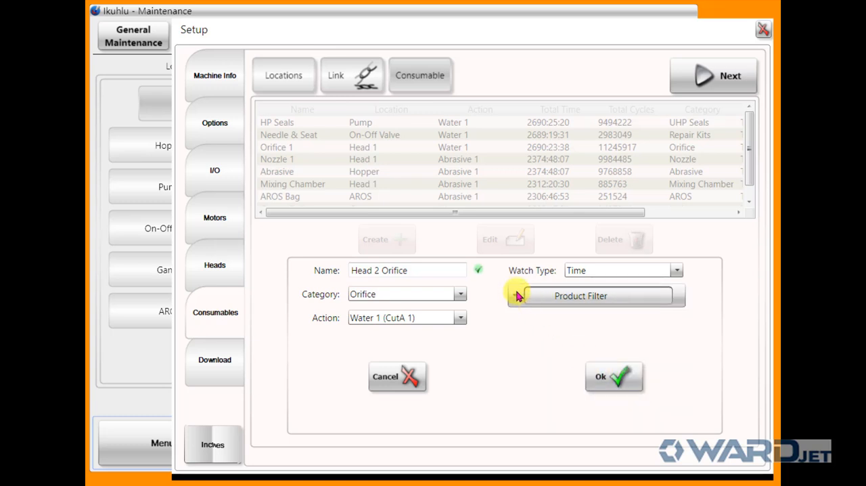
left_click(515, 296)
left_click(517, 296)
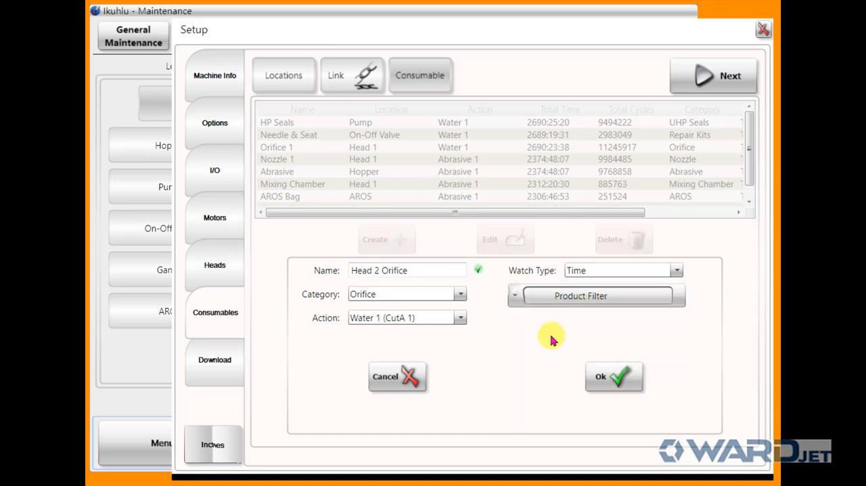
left_click(616, 381)
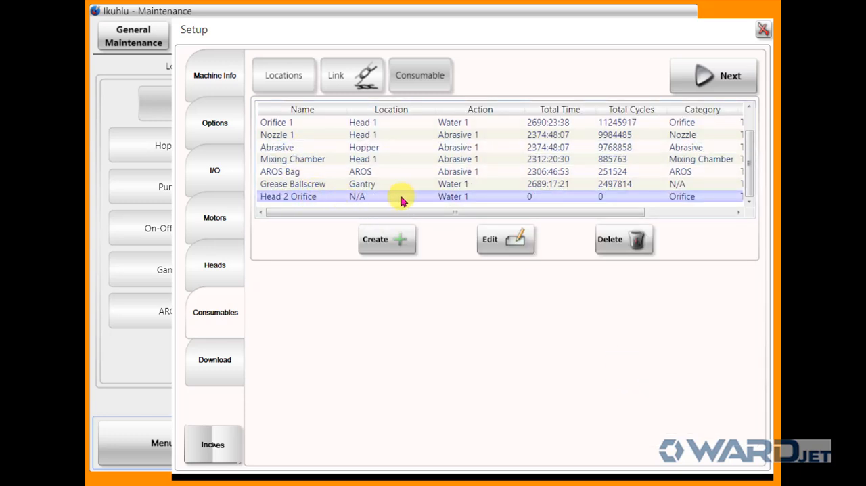
Create a consumable named Head 1 Orifice with category Orifice, action Water 1 (CutA 1) and .014 WJ Orifice Diamond in its product filter
left_click(401, 241)
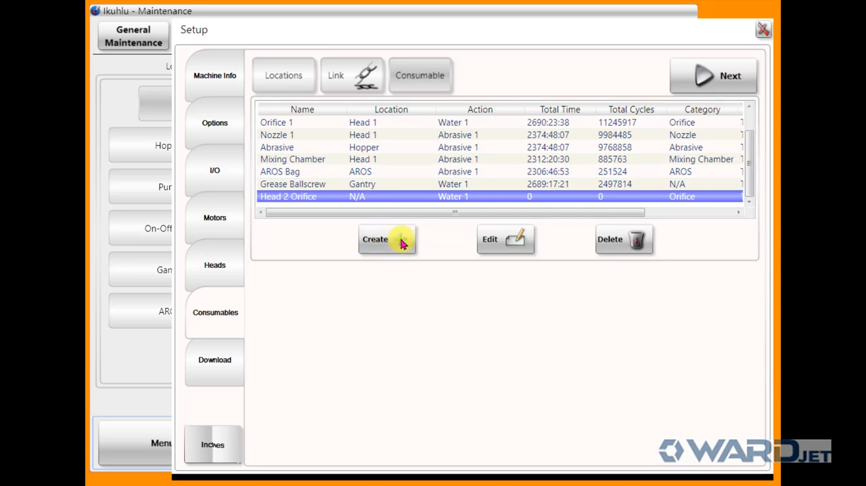
left_click(400, 241)
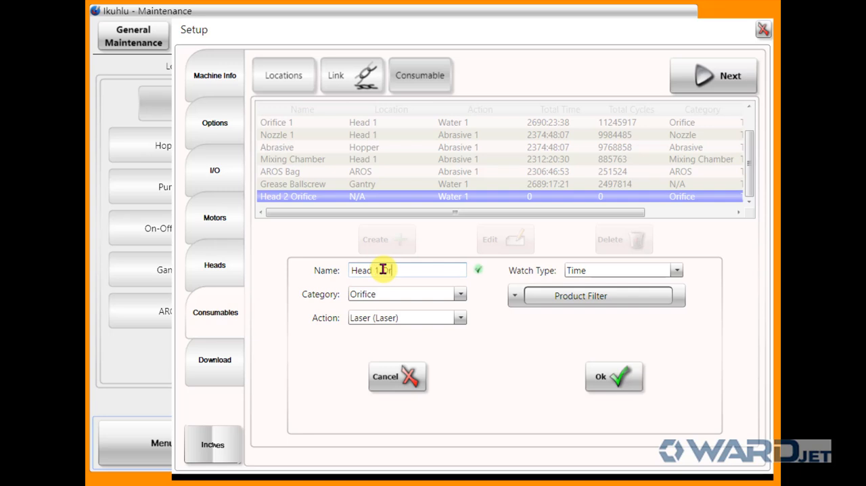
left_click(460, 317)
left_click(422, 346)
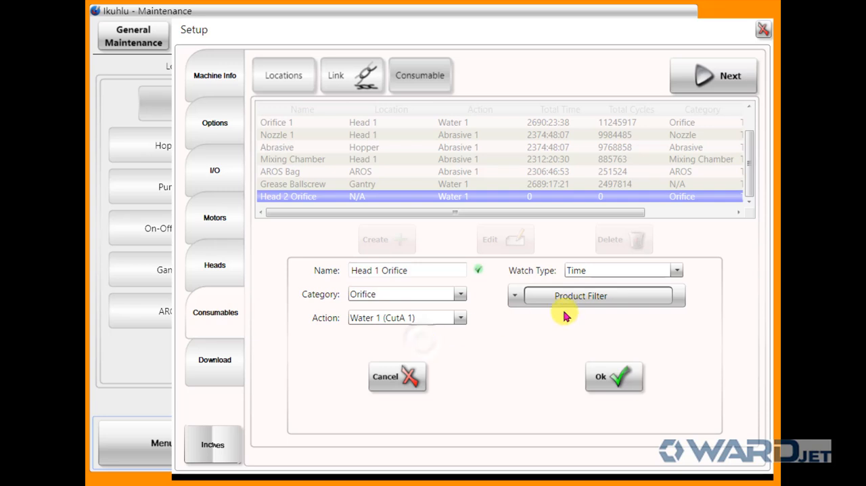
left_click(516, 300)
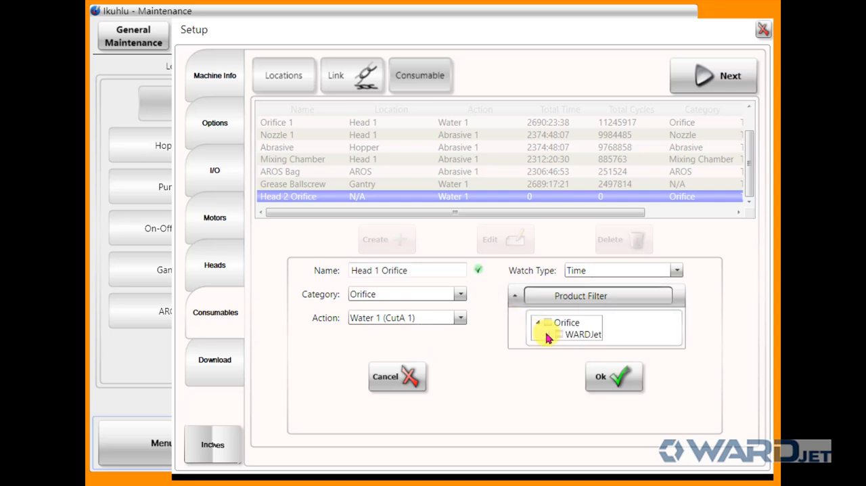
left_click(545, 334)
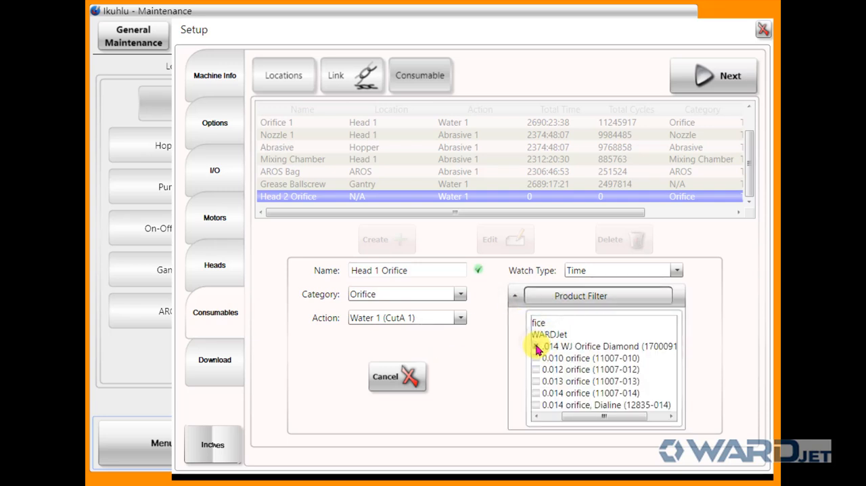
left_click(514, 296)
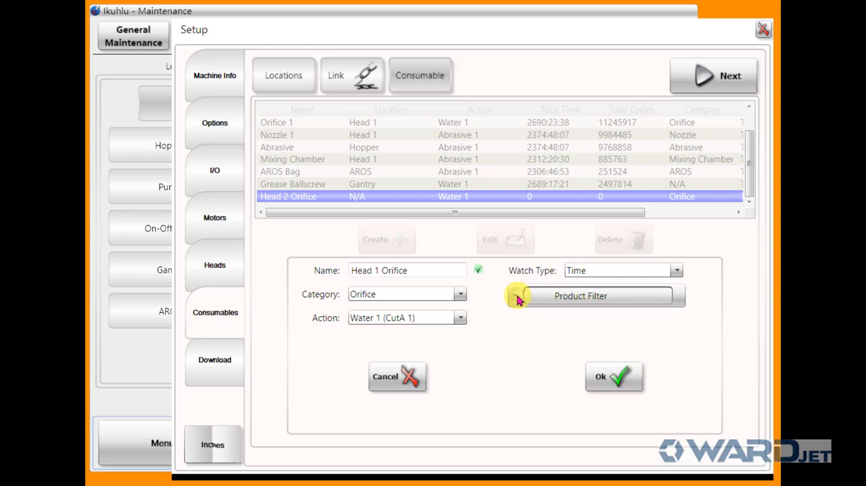
left_click(610, 382)
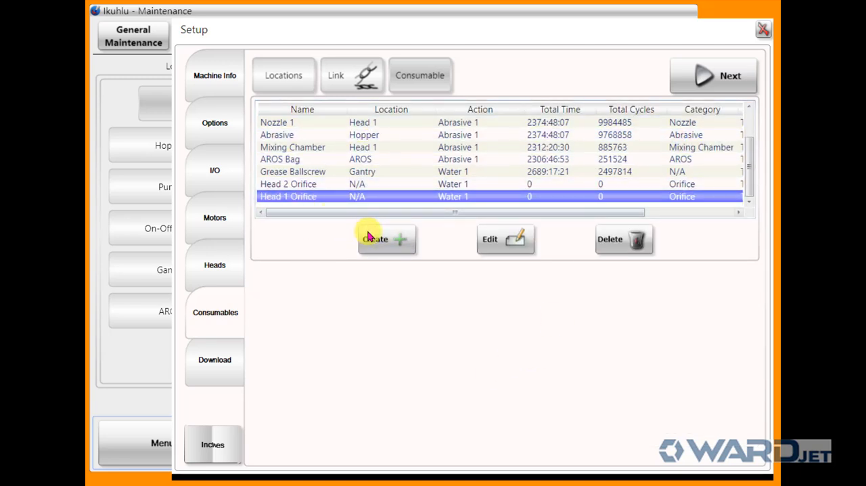
Start a new consumable named Nozzle Head 1 with category Nozzle and action Abrasive 1 (CutB 1)
left_click(399, 245)
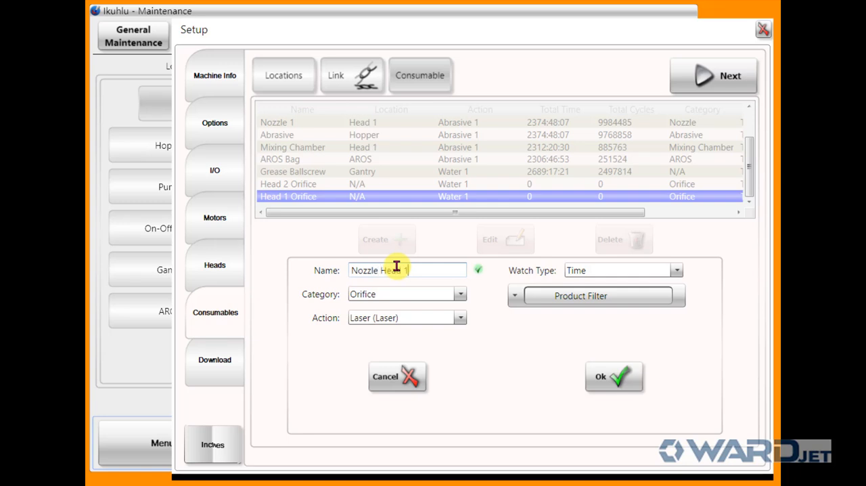
left_click(459, 294)
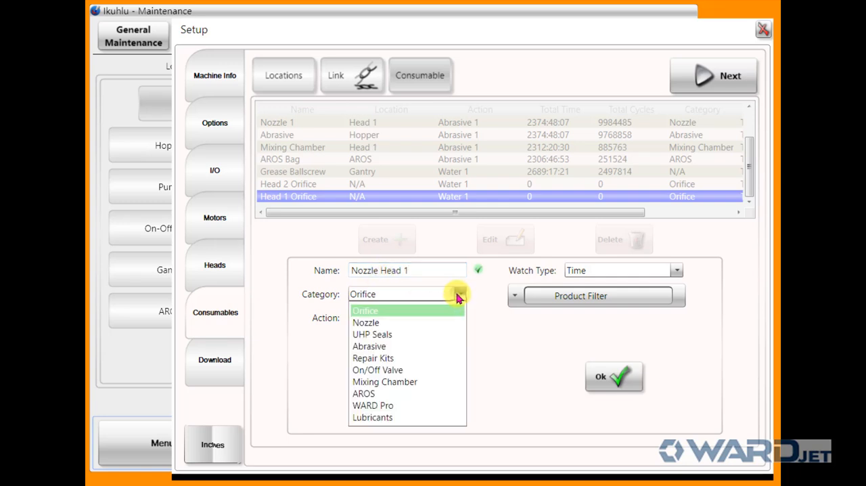
left_click(447, 328)
left_click(459, 318)
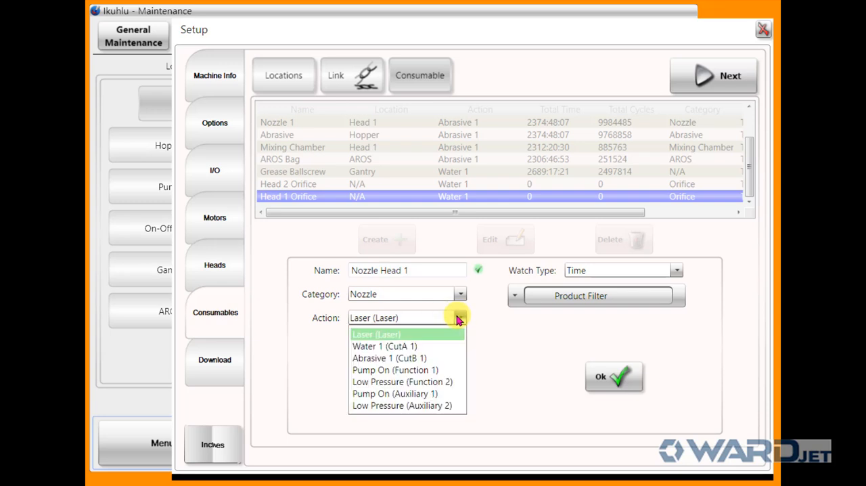
left_click(389, 359)
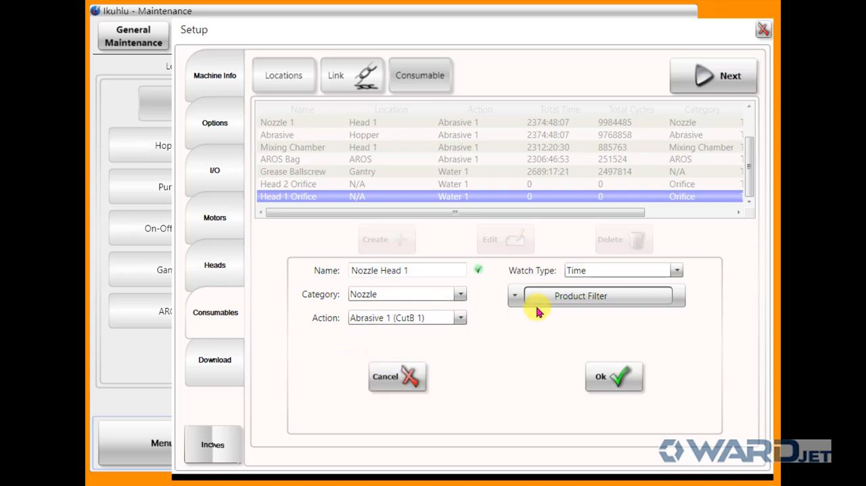
Include .040 WJ Nozzle in the product filter of Nozzle Head 1 and save the consumable
left_click(514, 297)
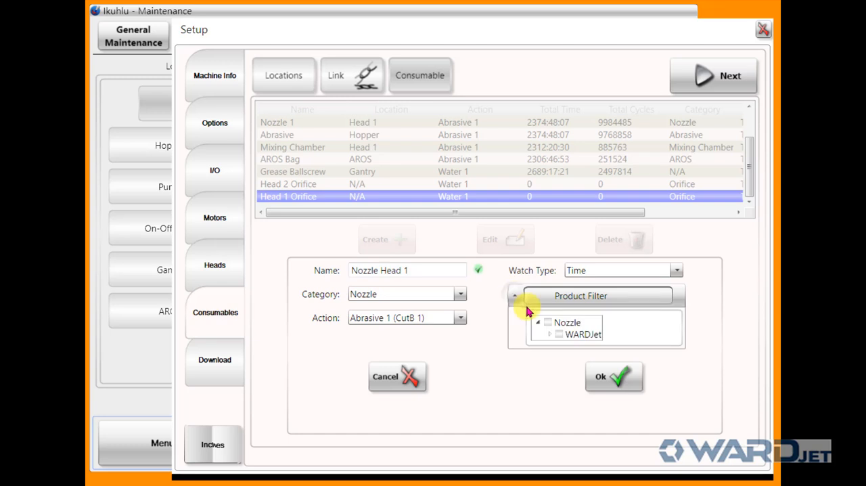
left_click(553, 335)
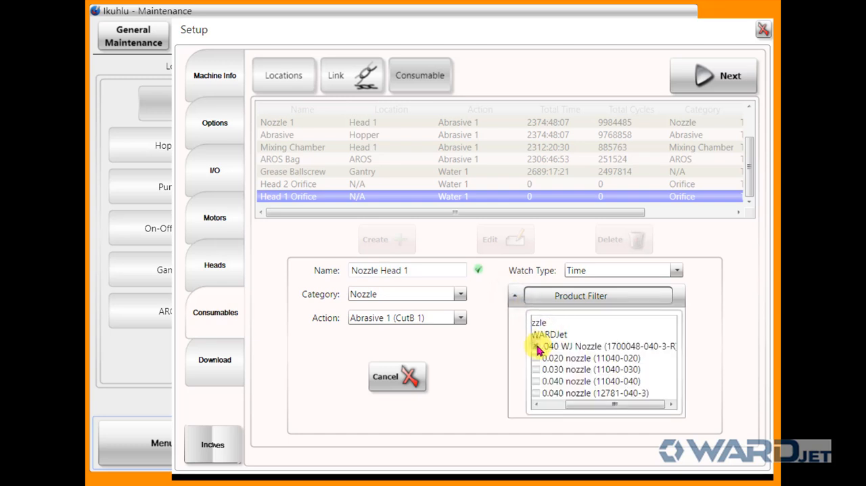
left_click(537, 347)
left_click(516, 296)
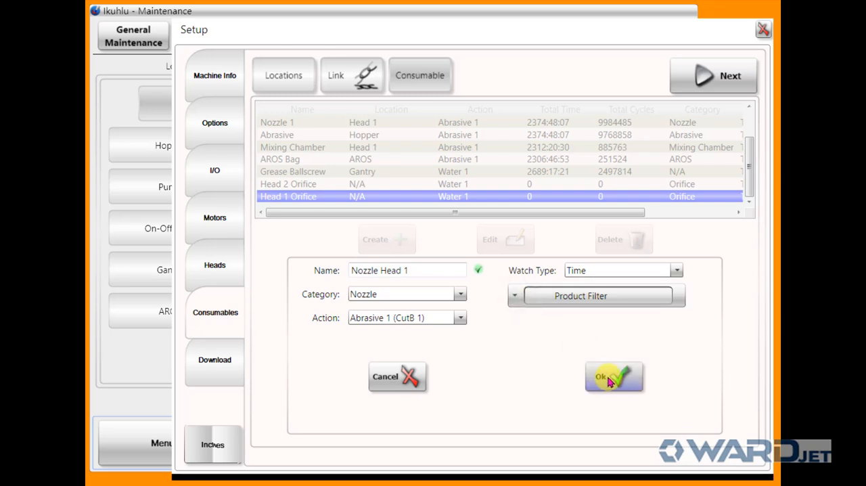
left_click(610, 381)
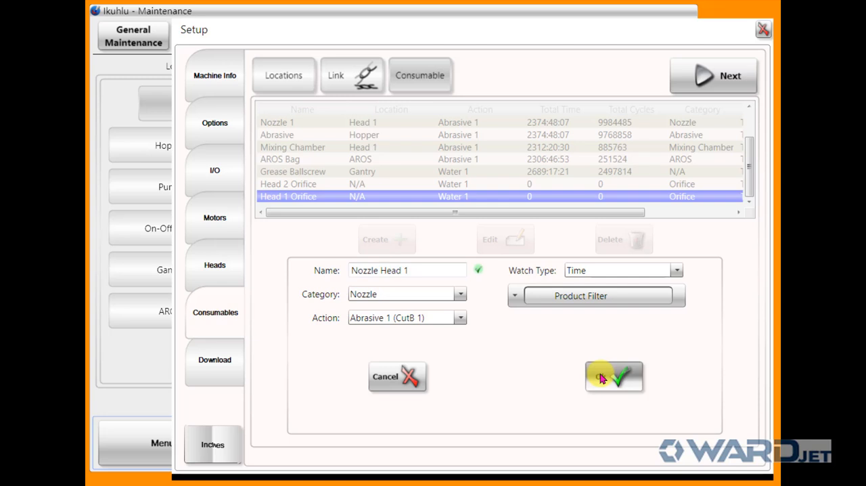
left_click(601, 377)
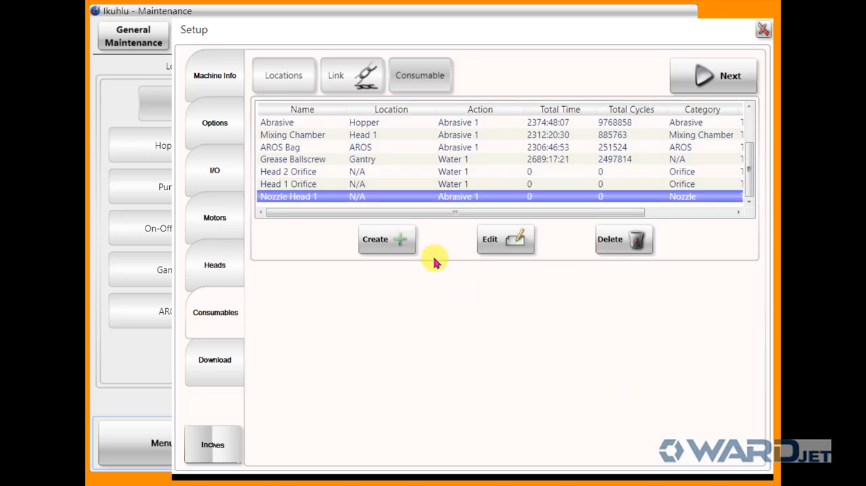
Start a new consumable named Nozzle Head 2 with category Nozzle and action Abrasive 1 (CutB 1)
left_click(402, 243)
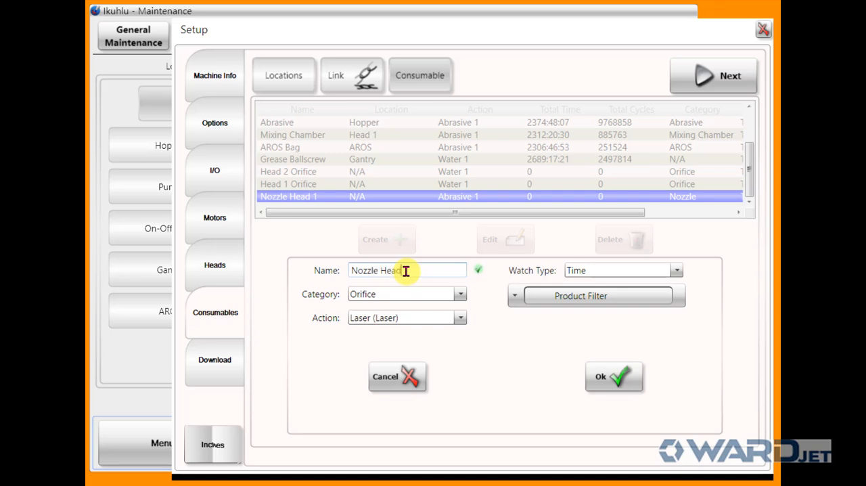
type("Nozzle Head 2")
left_click(460, 295)
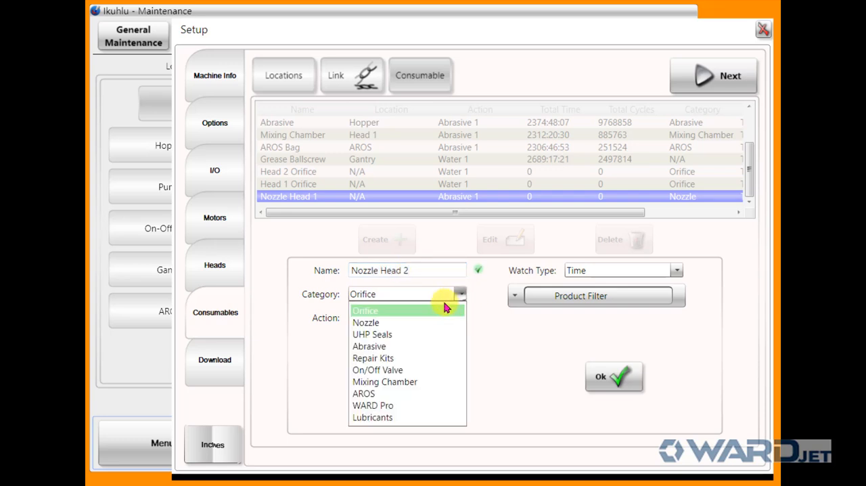
left_click(407, 321)
left_click(458, 318)
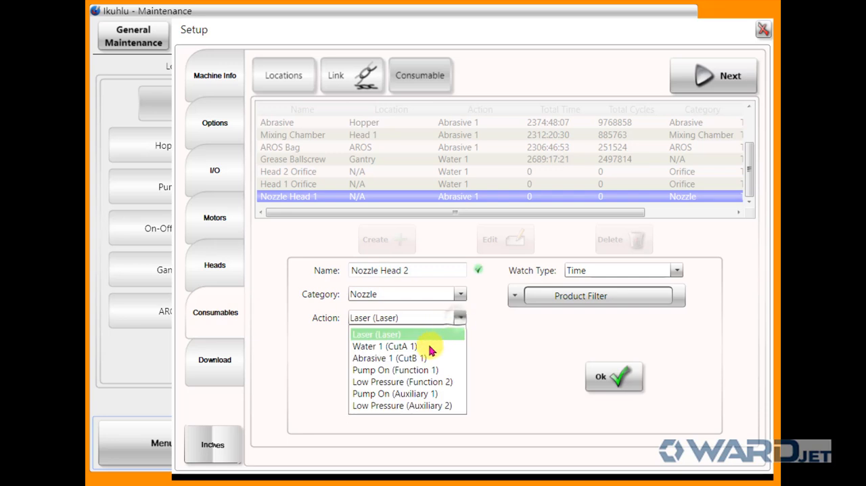
left_click(433, 356)
Include .040 WJ Nozzle in the product filter of Nozzle Head 2 and save the consumable
left_click(514, 295)
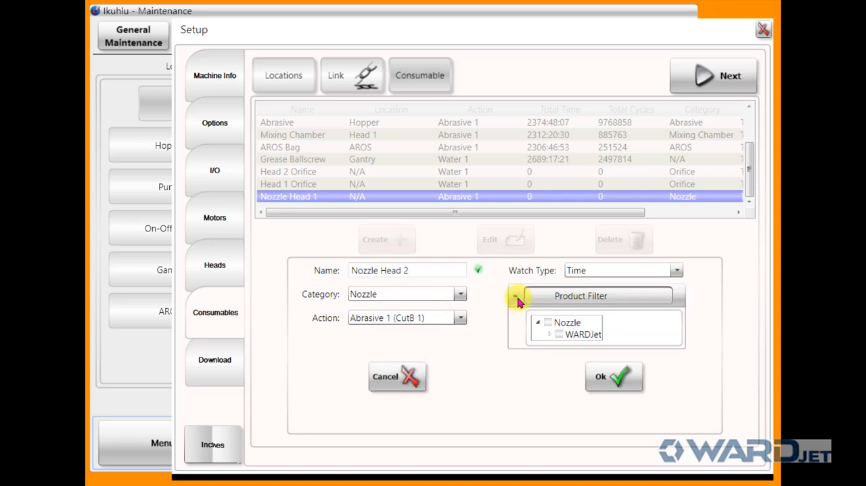
left_click(549, 337)
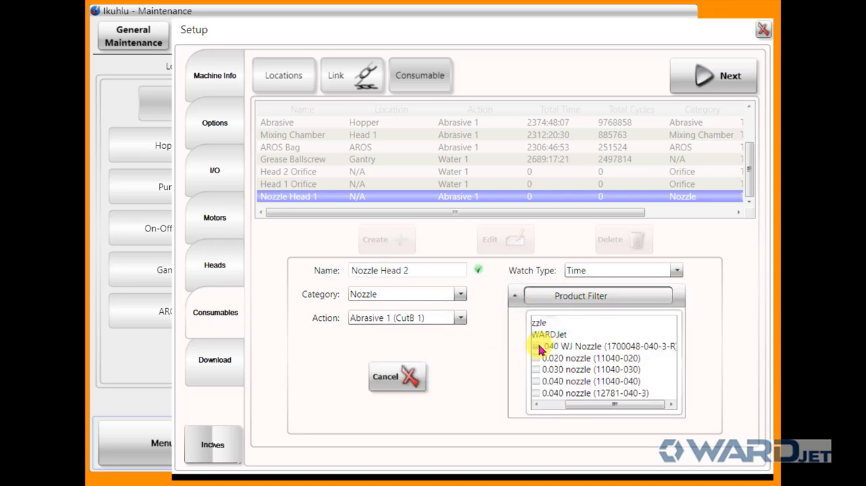
left_click(514, 296)
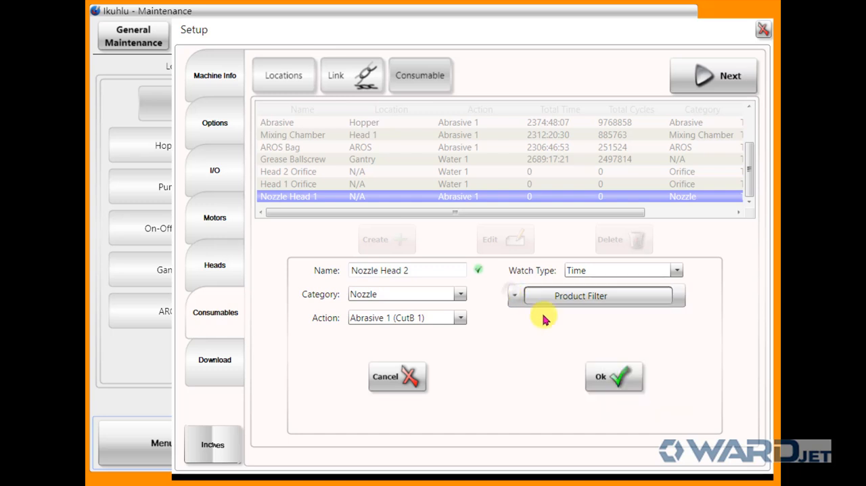
left_click(598, 382)
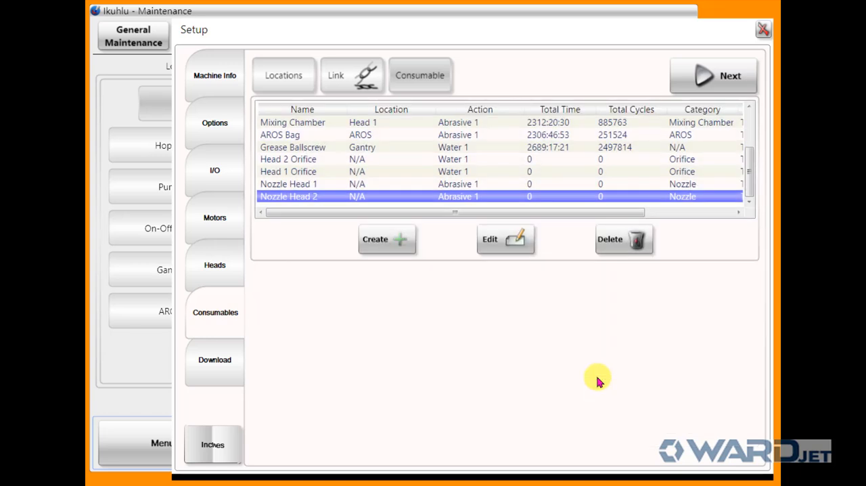
Review the new orifice and nozzle entries for both heads in the consumables list
left_click(298, 184)
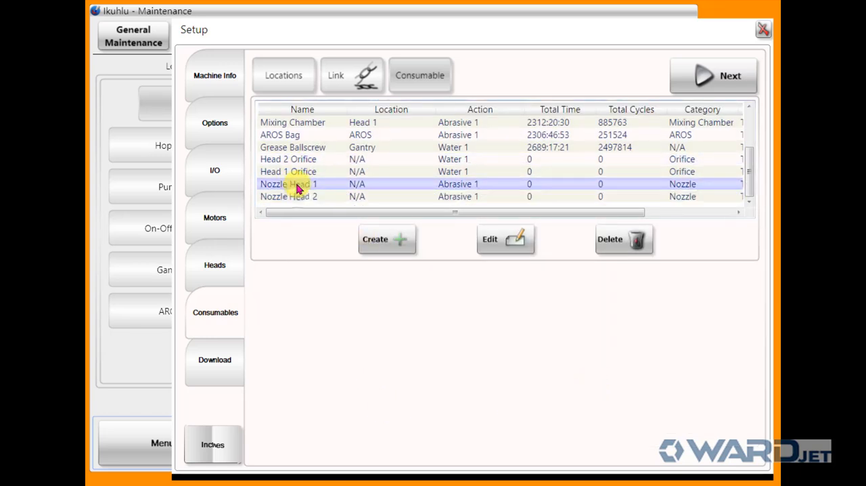
left_click(298, 171)
left_click(298, 160)
left_click(297, 174)
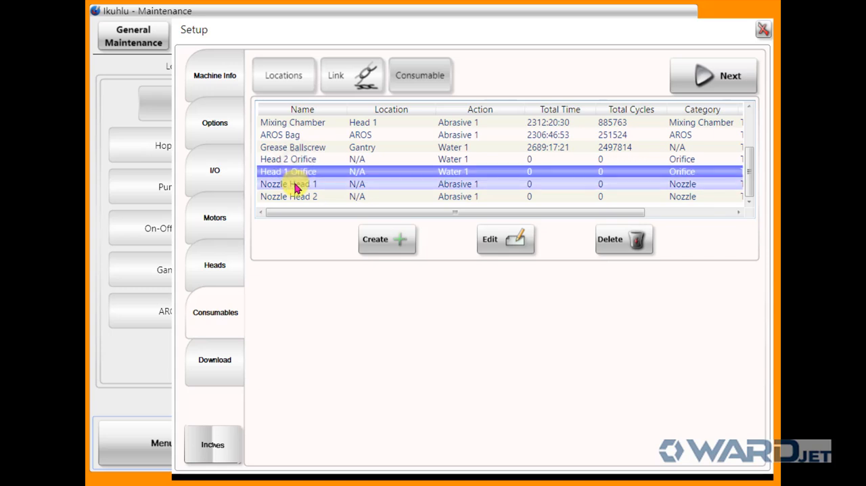
left_click(297, 185)
left_click(295, 197)
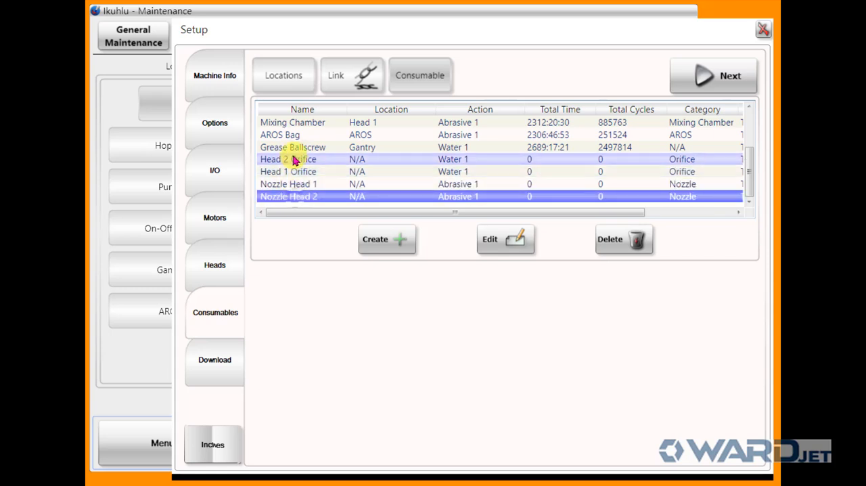
In the consumable links, replace Orifice 1 and Nozzle 1 at location Head 1 with Head 1 Orifice and Nozzle Head 1
left_click(367, 78)
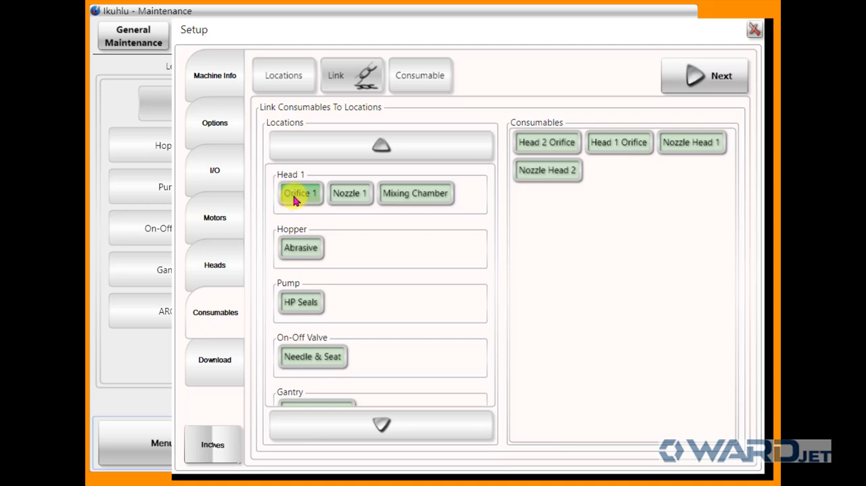
left_click_drag(295, 200, 579, 303)
left_click_drag(300, 197, 633, 323)
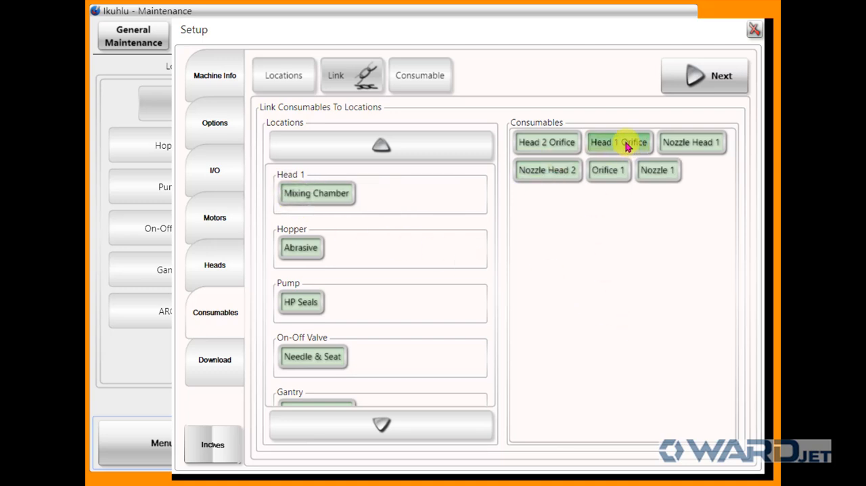
left_click_drag(626, 147, 424, 199)
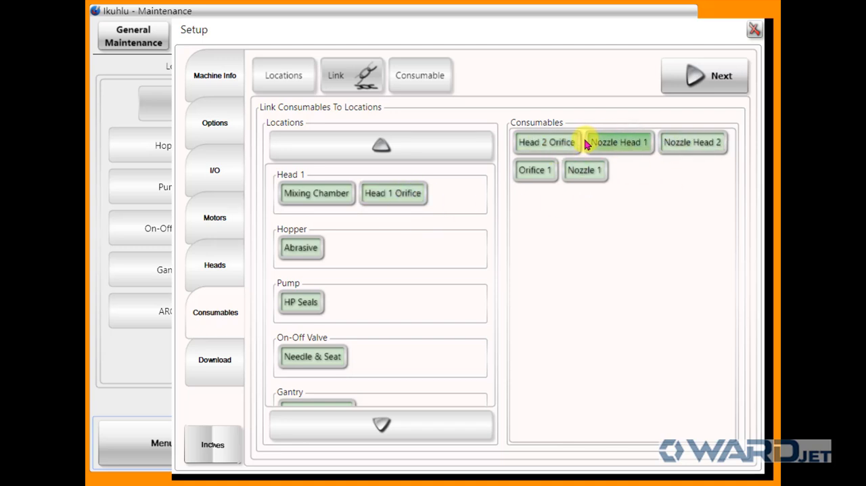
left_click_drag(615, 142, 471, 198)
Link the Head 2 Orifice and Nozzle Head 2 consumables to the Head 2 location
scroll(402, 372, "down", 2)
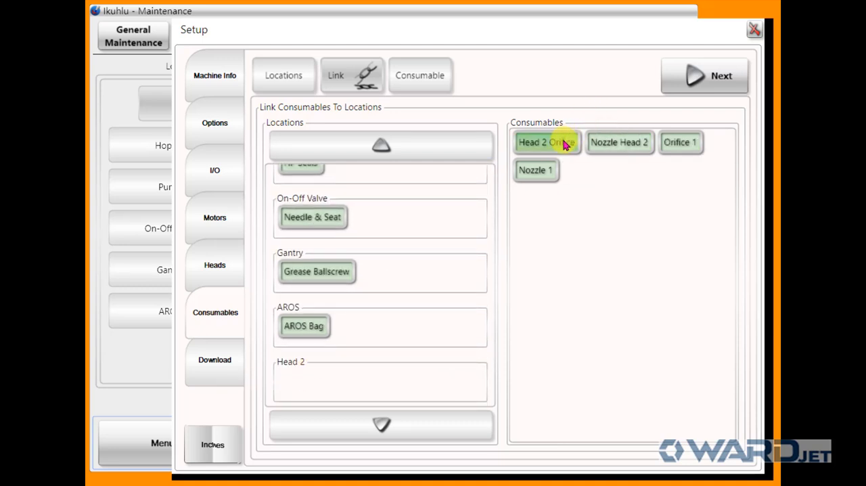
left_click_drag(565, 144, 328, 386)
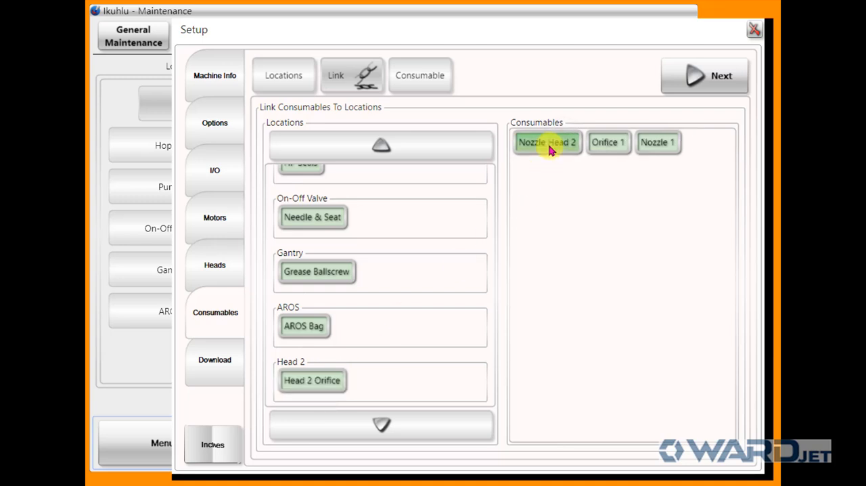
left_click_drag(549, 150, 392, 389)
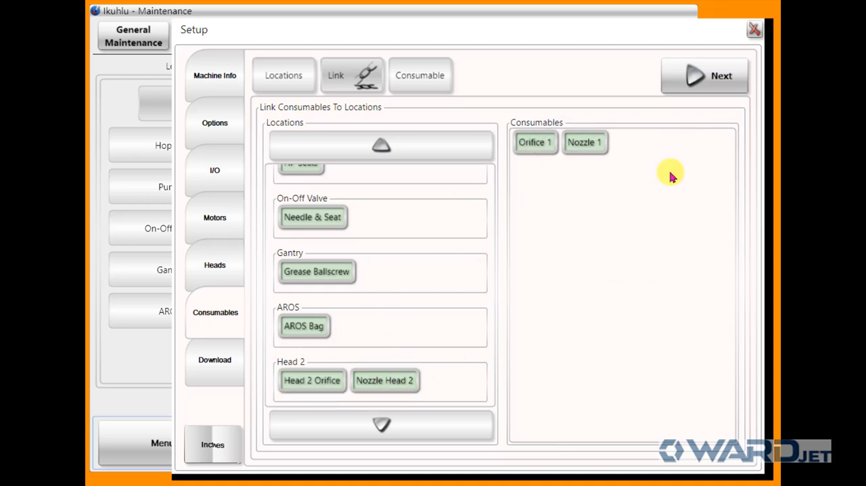
Check the locations list, the location assigned to each new consumable, and the consumable links
left_click(303, 76)
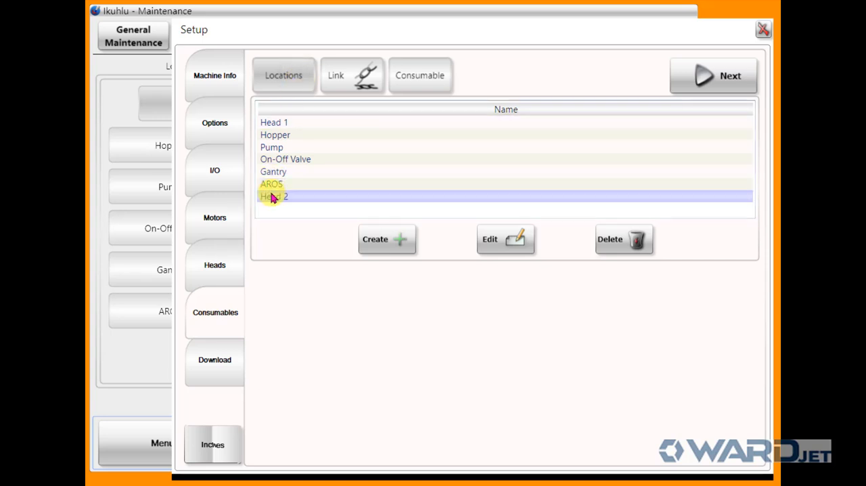
left_click(406, 74)
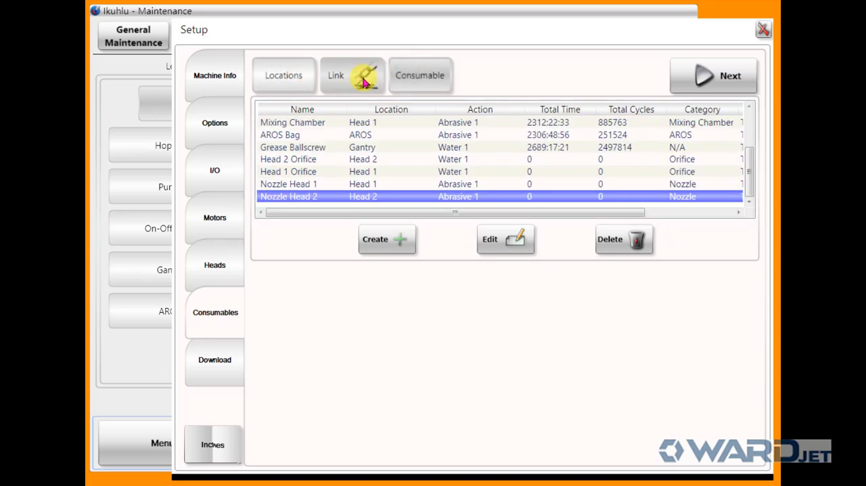
left_click(365, 81)
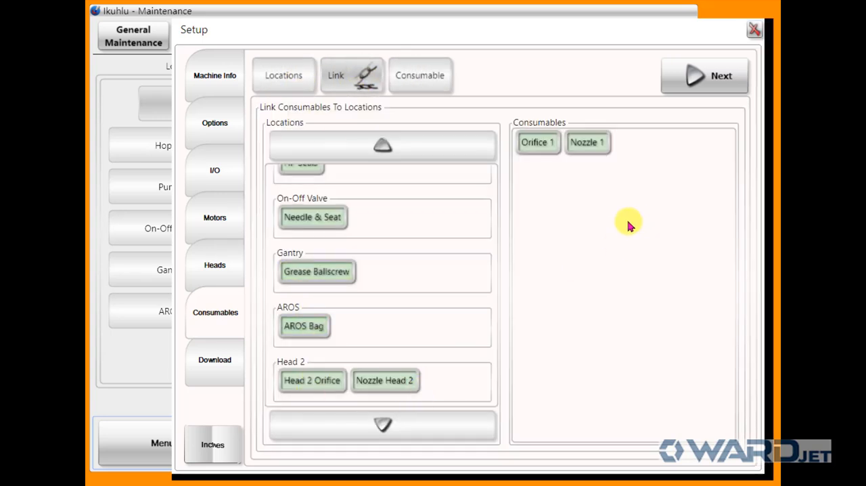
Leave the machine setup, ignoring the notices about consumables without locations and rewriting the PLCs and Programs
left_click(708, 75)
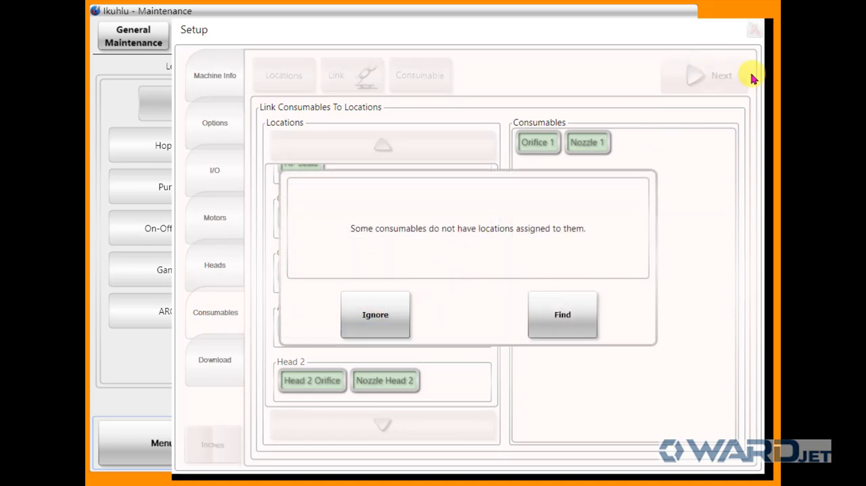
left_click(363, 310)
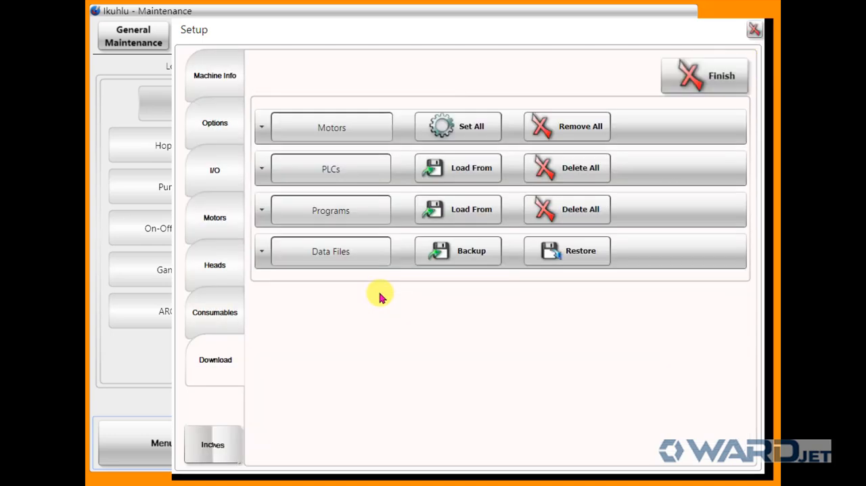
left_click(754, 29)
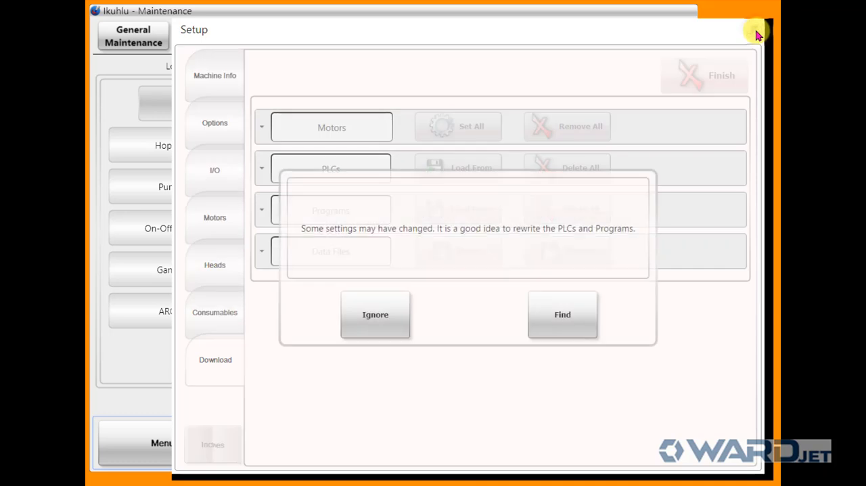
left_click(401, 303)
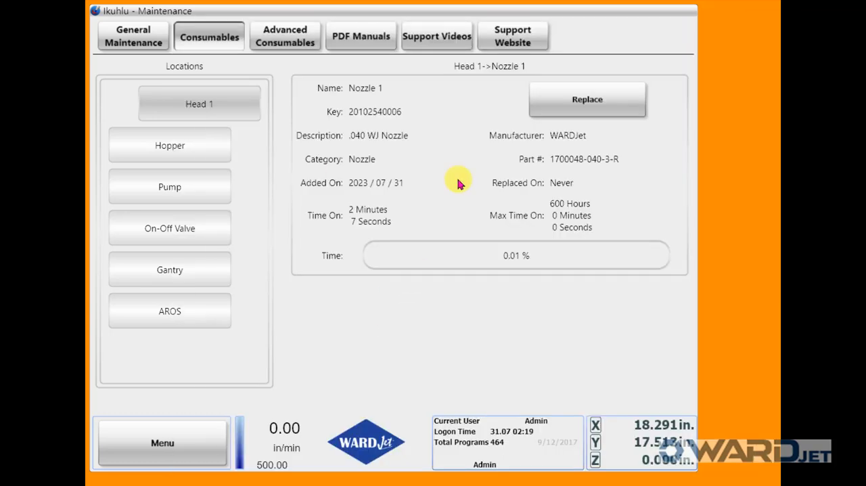
Exit the Maintenance screen and reopen it on the consumables view to reload the locations
left_click(191, 442)
left_click(180, 444)
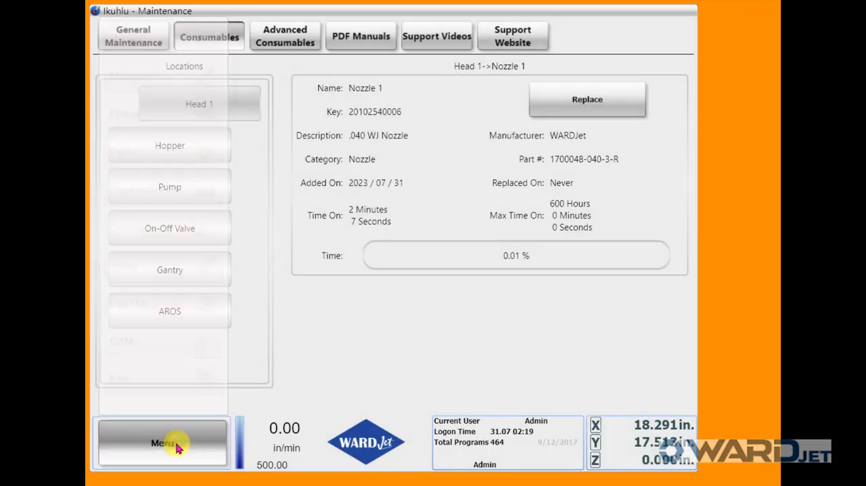
left_click(178, 447)
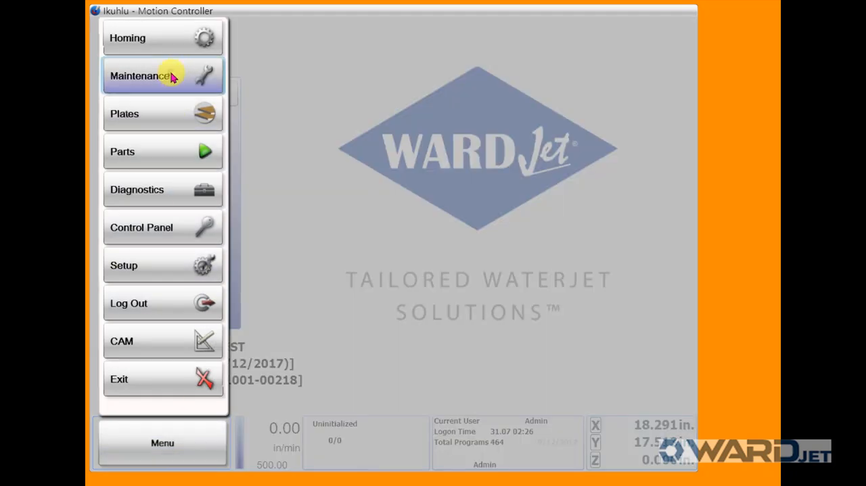
left_click(172, 78)
left_click(209, 41)
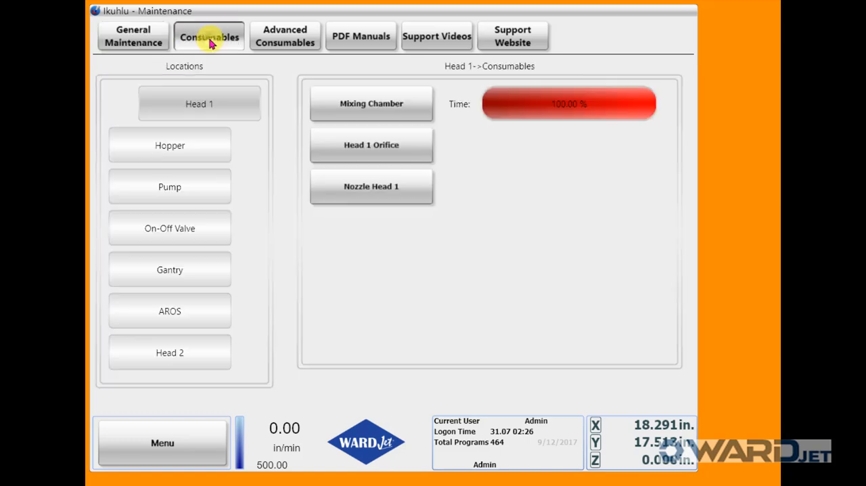
Assign the .014 WJ Orifice Diamond to Head 2 Orifice at location Head 2
left_click(161, 355)
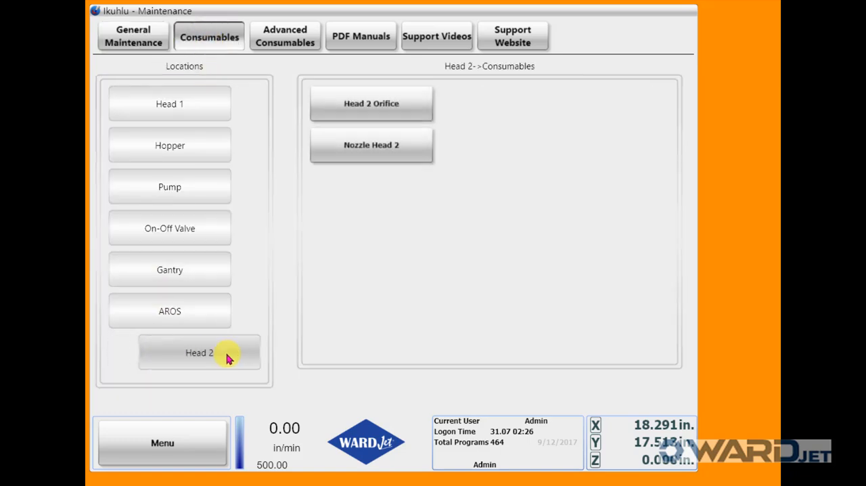
left_click(392, 103)
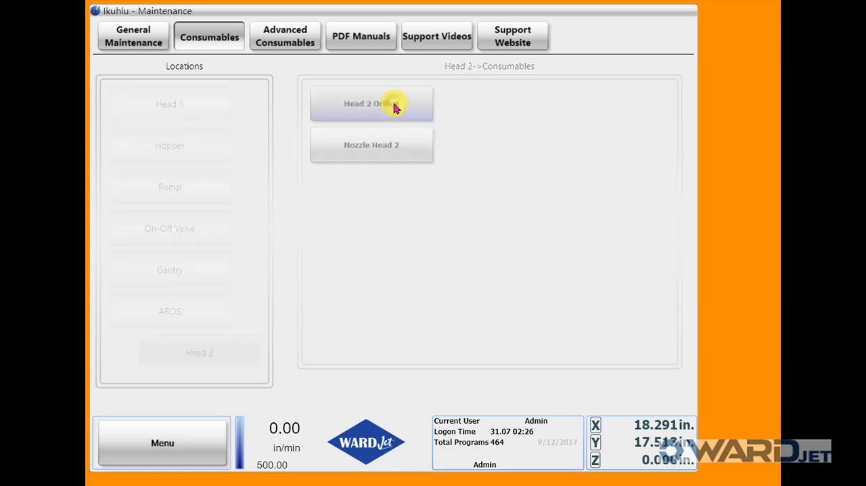
left_click(556, 106)
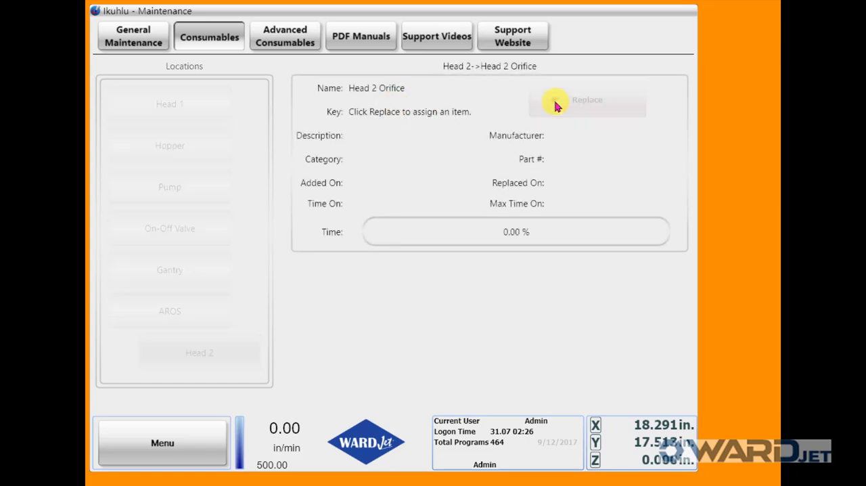
left_click(256, 90)
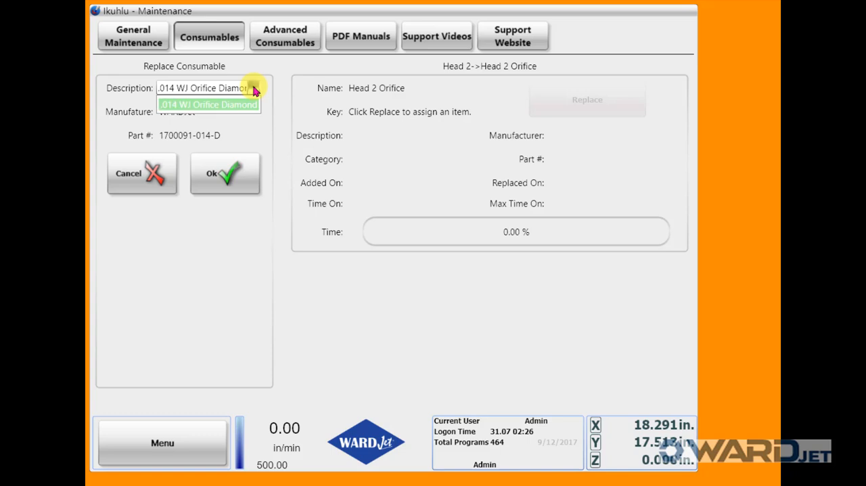
left_click(203, 106)
left_click(226, 174)
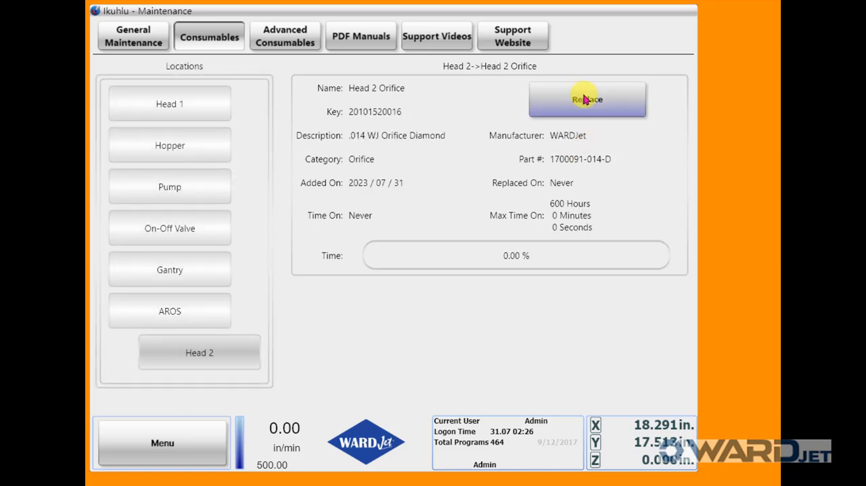
Assign the .040 WJ Nozzle to Nozzle Head 2 at location Head 2
left_click(184, 103)
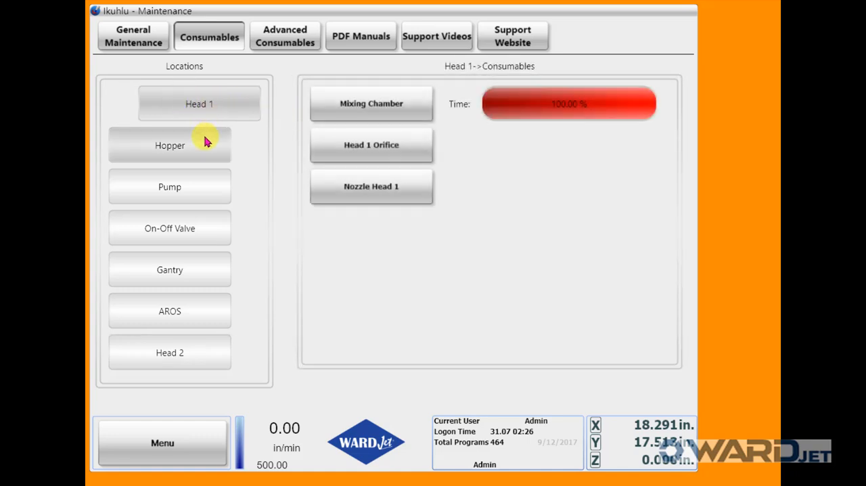
left_click(170, 351)
left_click(406, 145)
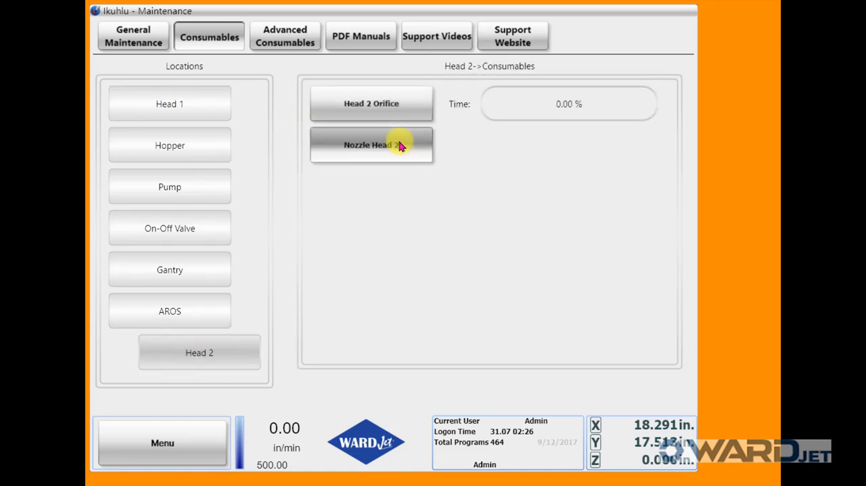
left_click(551, 112)
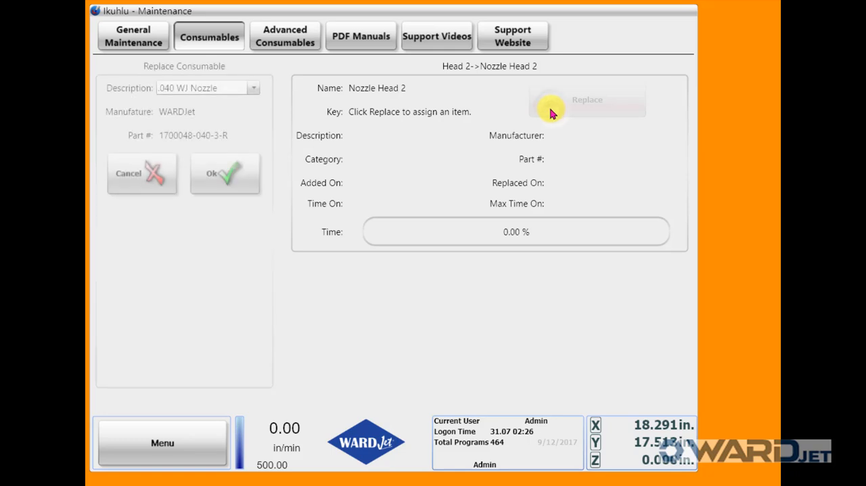
left_click(214, 176)
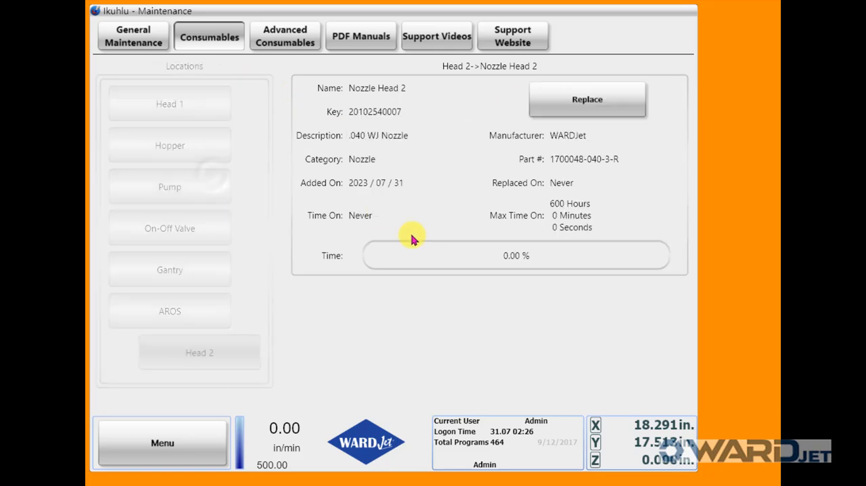
Assign the .014 WJ Orifice Diamond to Head 1 Orifice at location Head 1
left_click(177, 109)
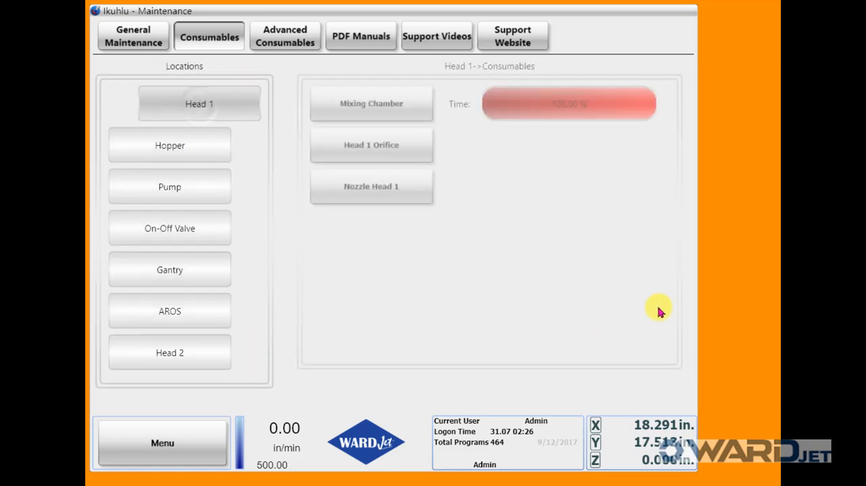
left_click(391, 148)
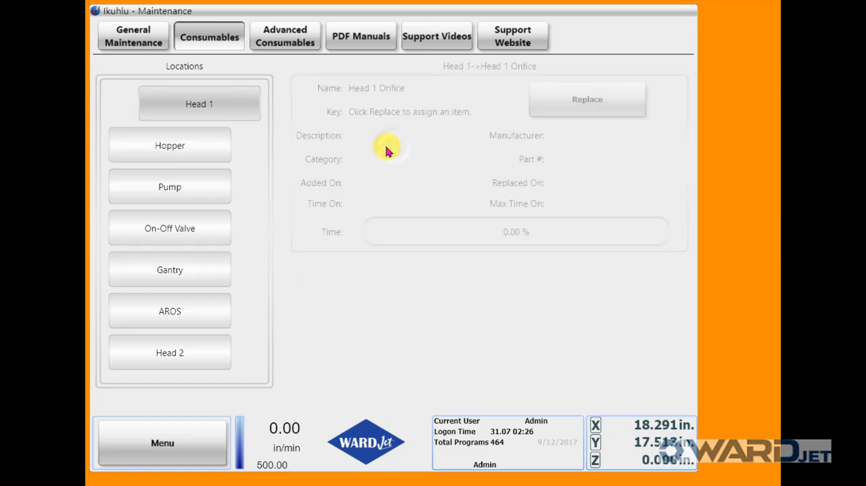
left_click(568, 102)
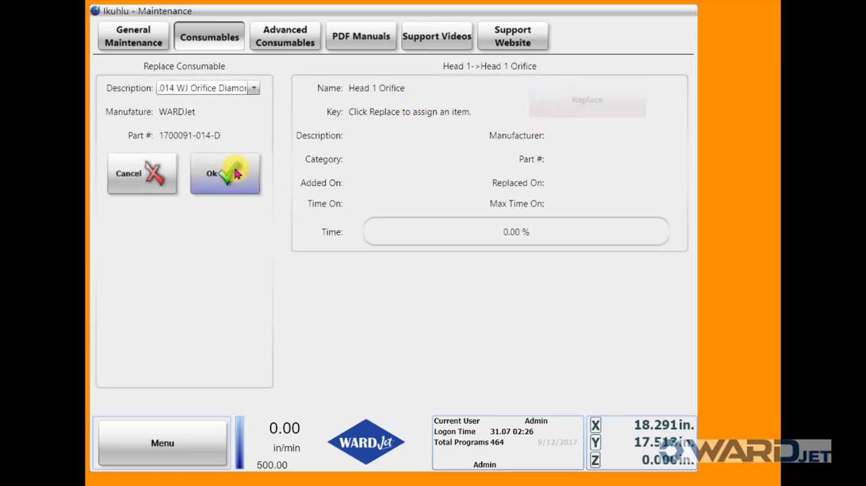
left_click(228, 172)
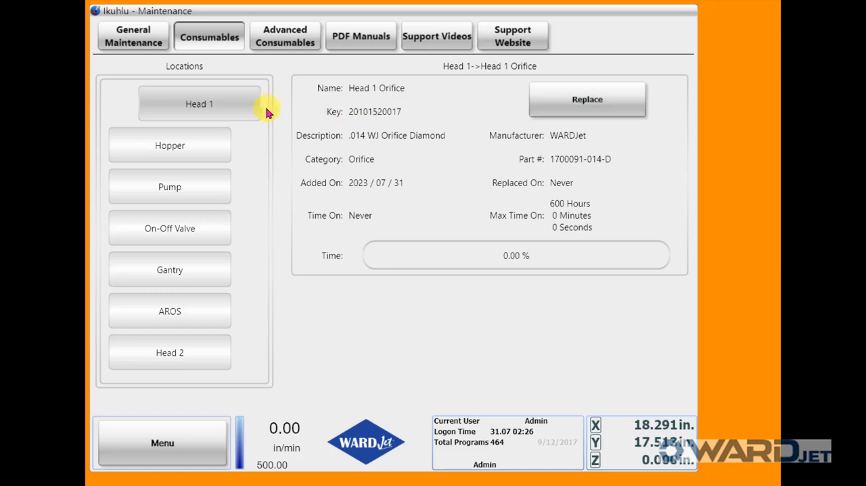
Assign the .040 WJ Nozzle to Nozzle Head 1 at location Head 1
left_click(259, 114)
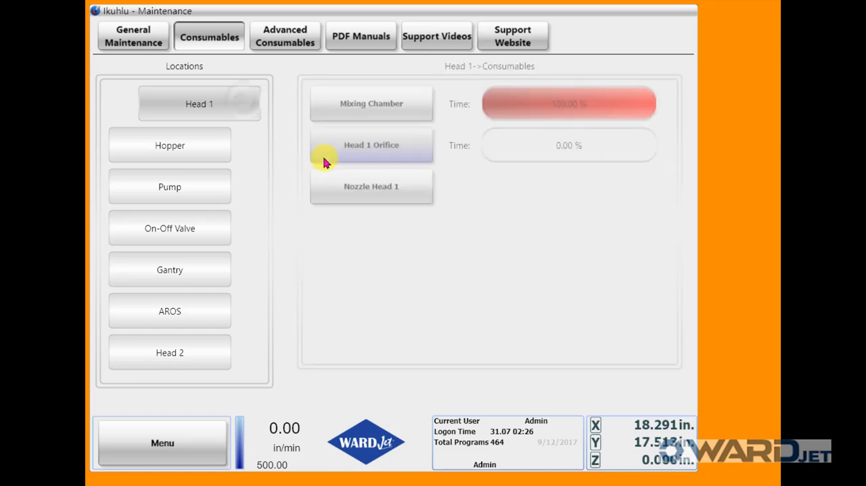
left_click(347, 190)
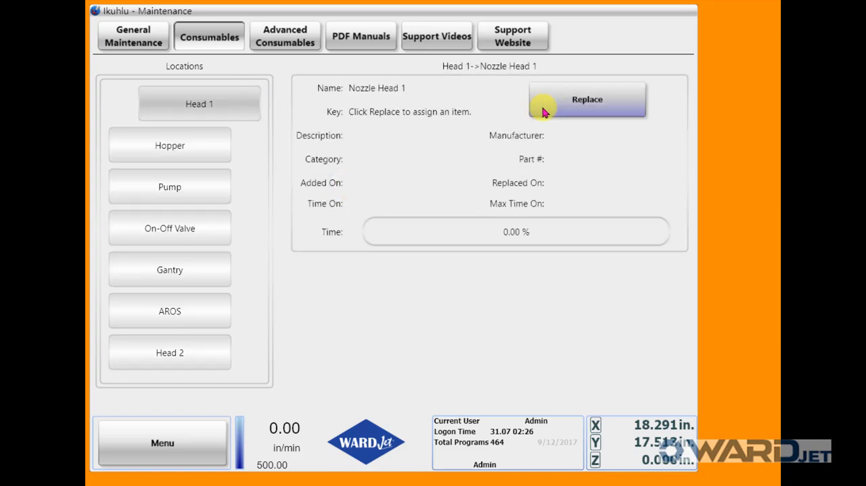
left_click(568, 112)
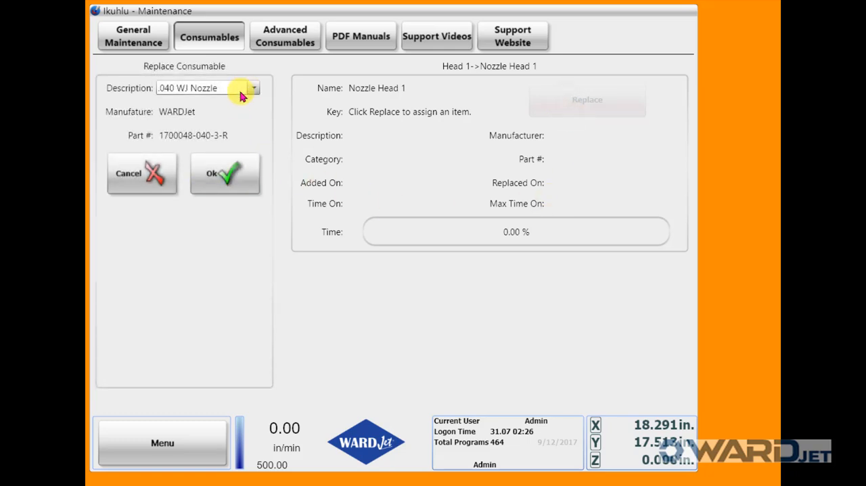
left_click(237, 171)
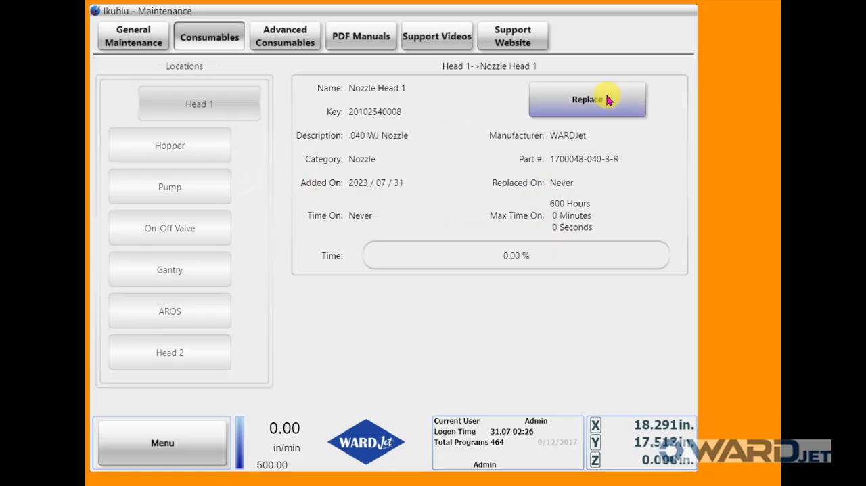
Check the consumable usage for Head 2 and Head 1, including the details of Head 1's Mixing Chamber
left_click(182, 356)
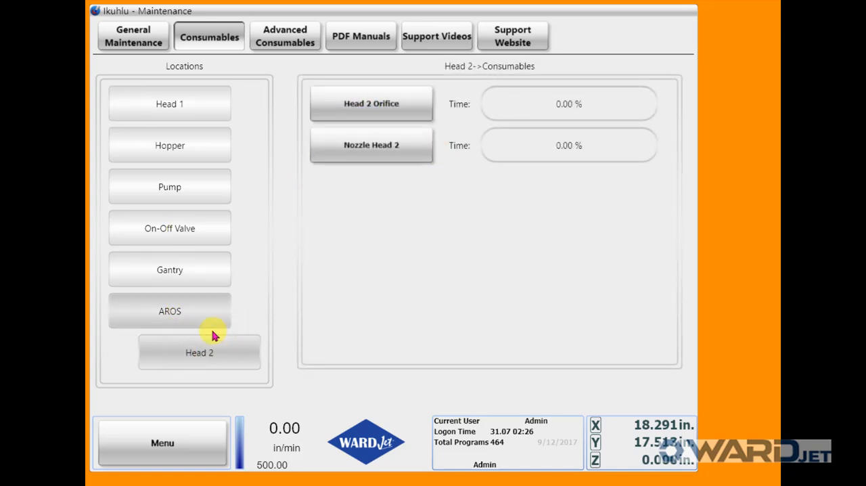
left_click(214, 106)
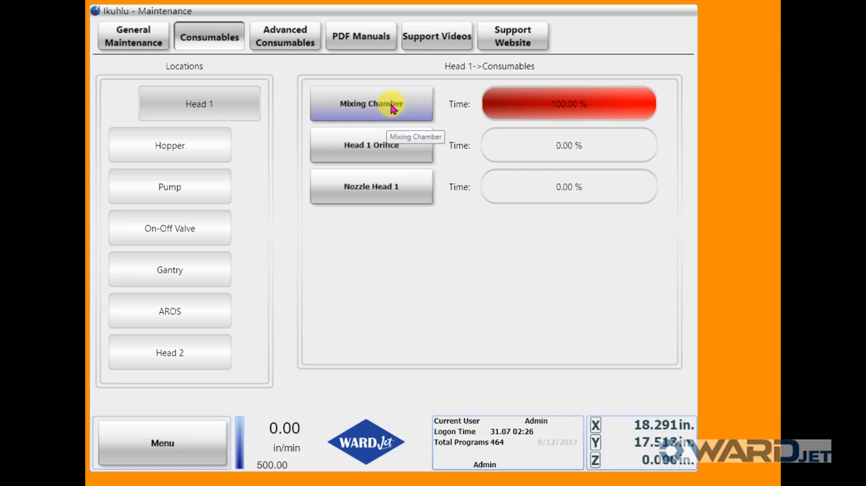
left_click(344, 110)
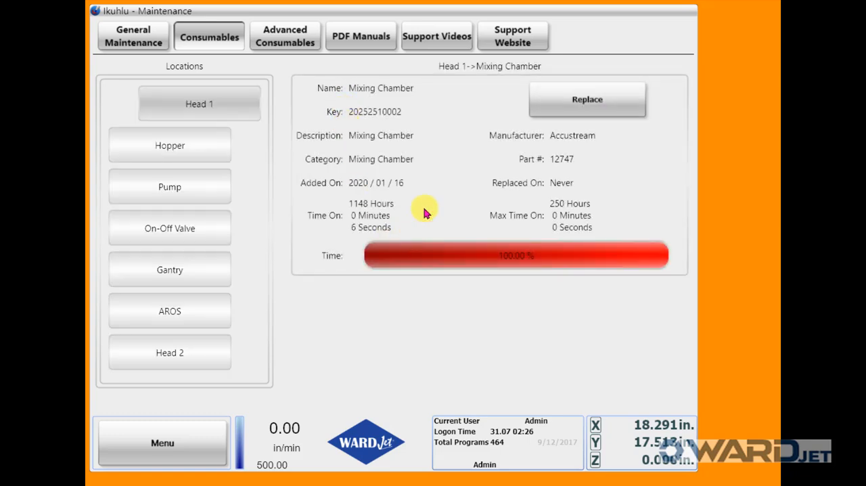
Try to replace Head 1's Mixing Chamber with an existing item
left_click(596, 108)
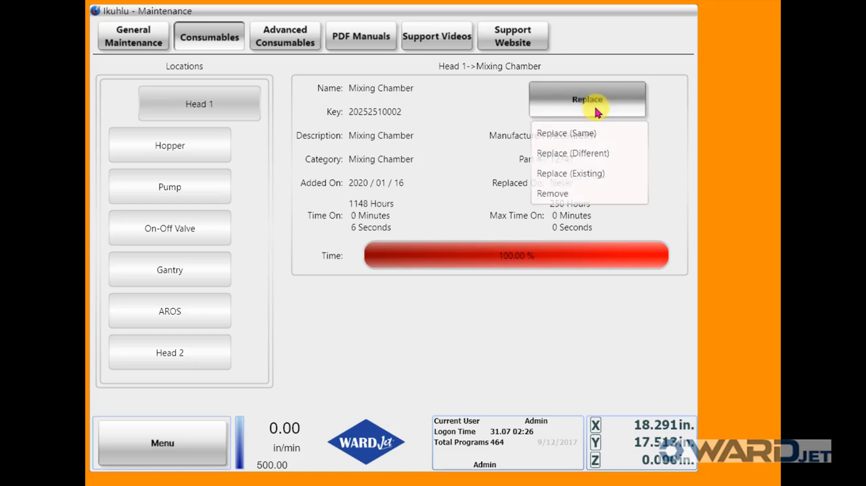
left_click(560, 174)
left_click(400, 310)
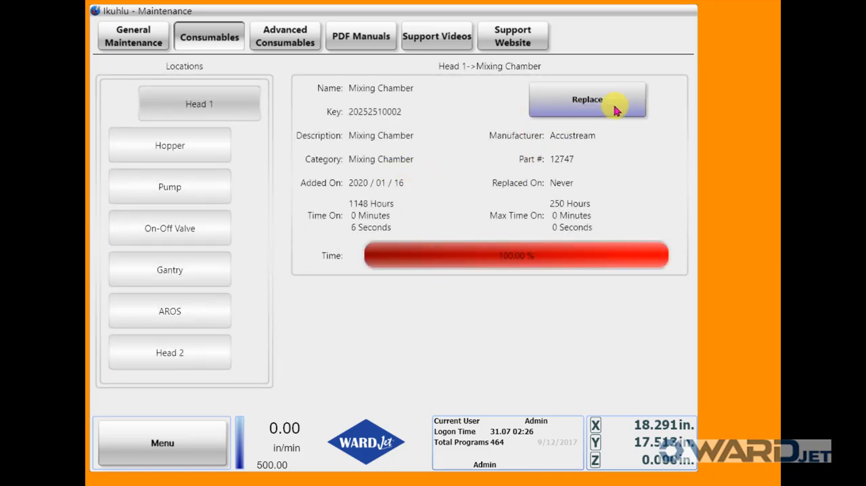
Replace Head 1's Mixing Chamber with a new one of the same type, saving the old one for later use
left_click(587, 102)
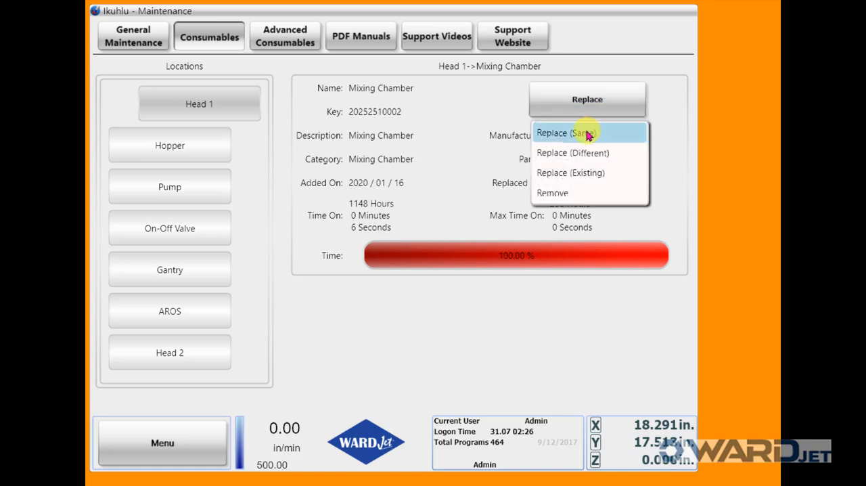
left_click(588, 134)
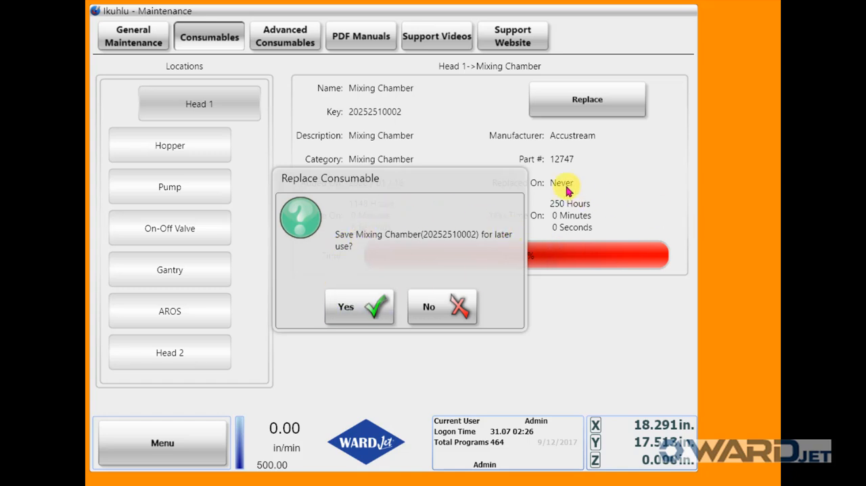
left_click(351, 307)
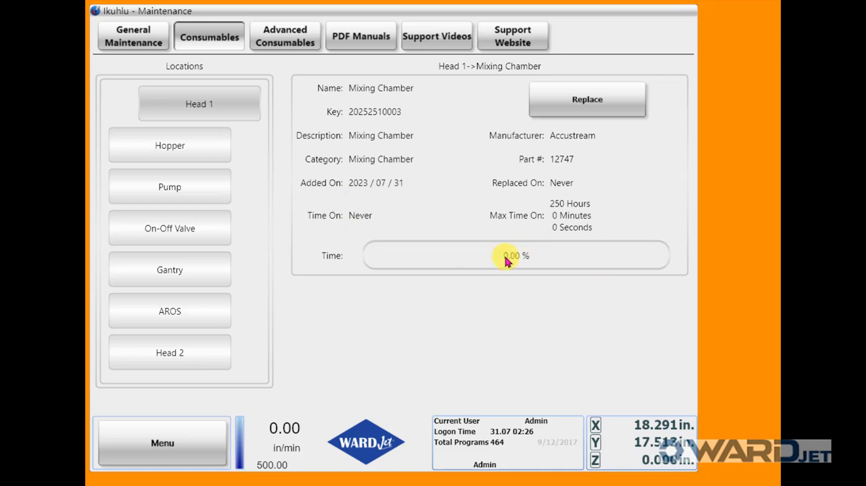
mouse_move(508, 261)
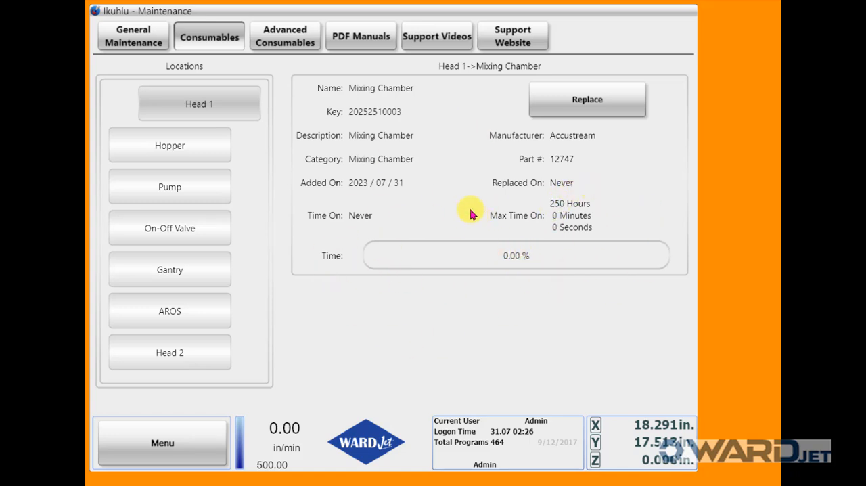
left_click(586, 111)
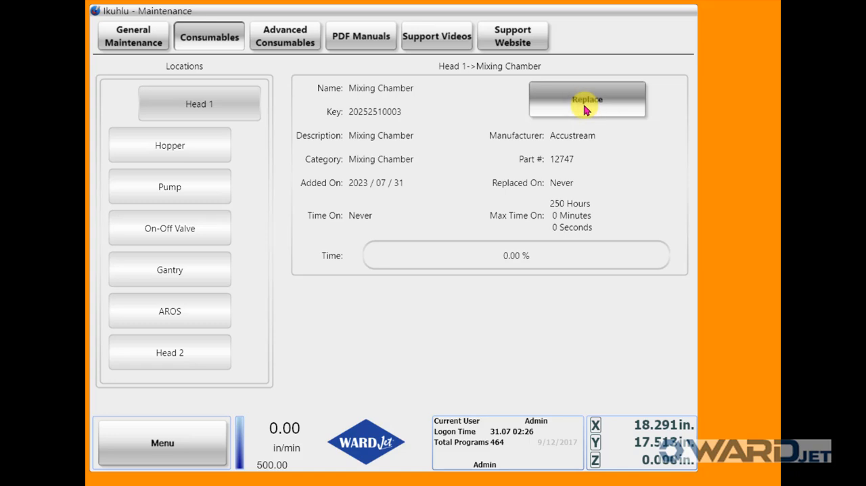
left_click(572, 177)
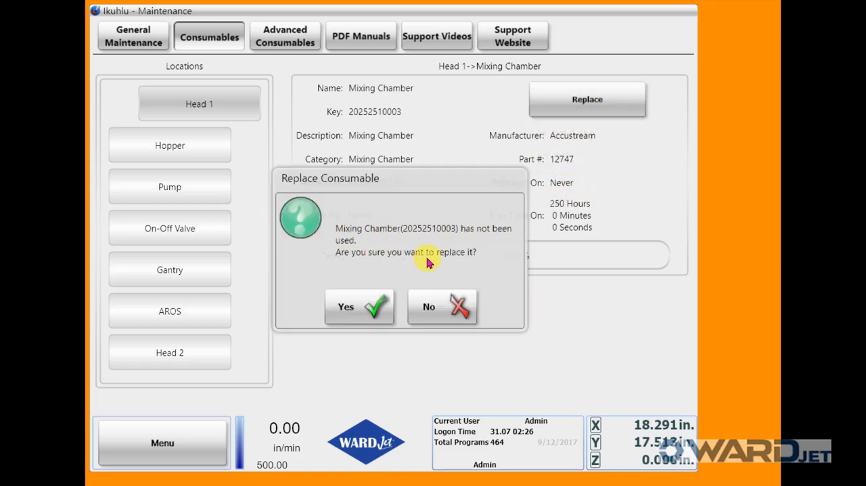
left_click(345, 306)
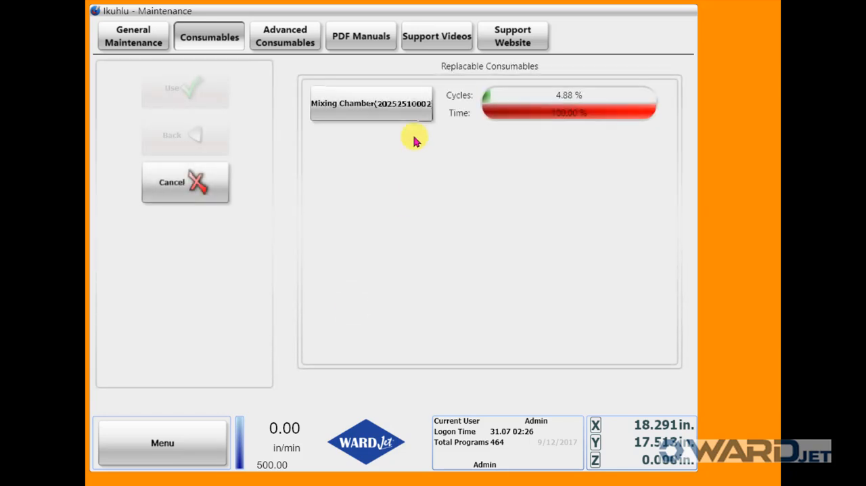
left_click(369, 110)
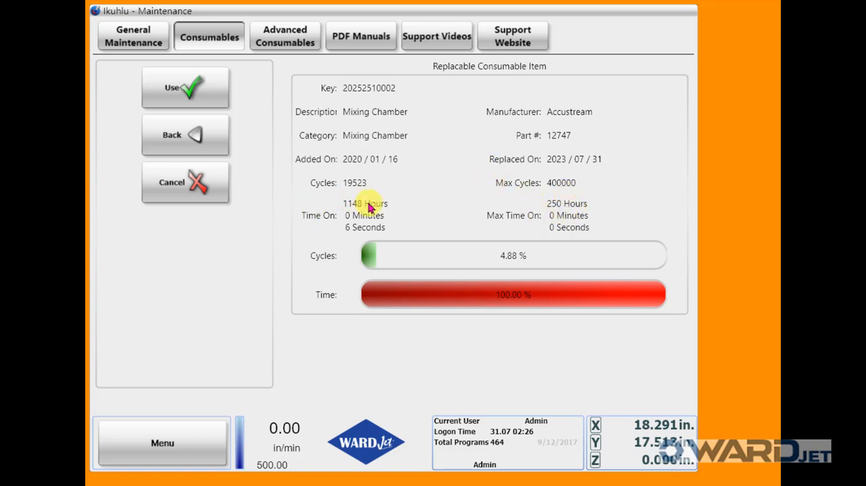
left_click(196, 88)
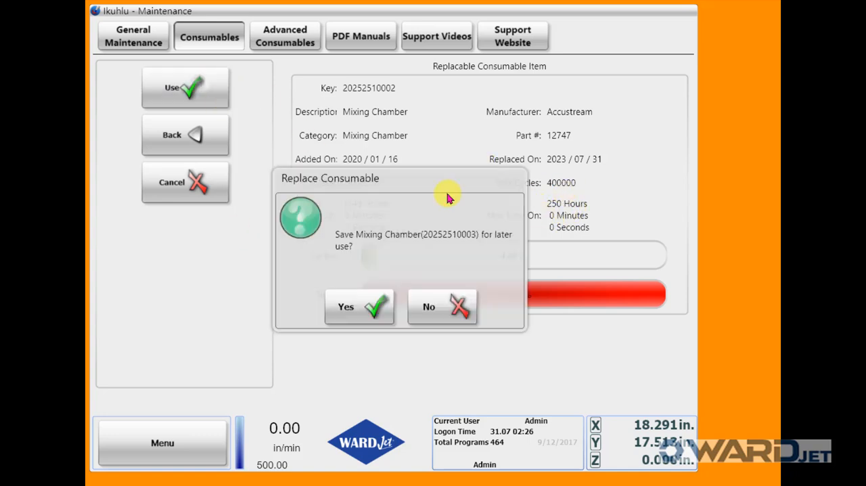
left_click(371, 306)
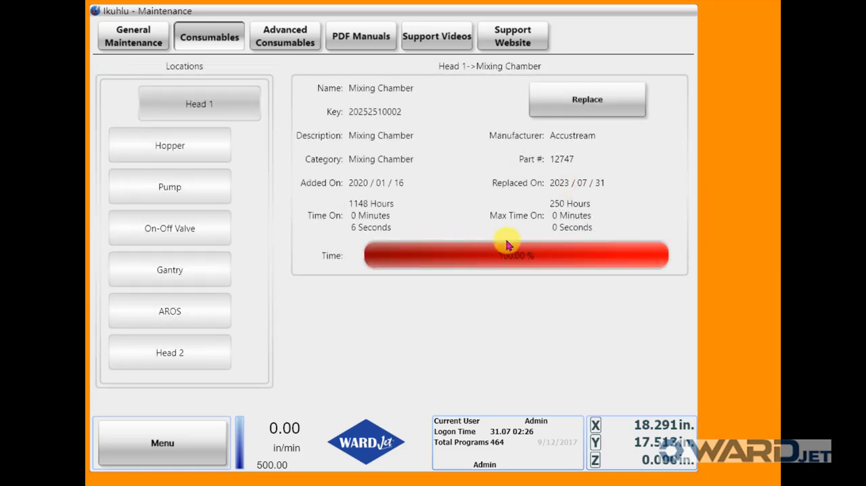
left_click(587, 106)
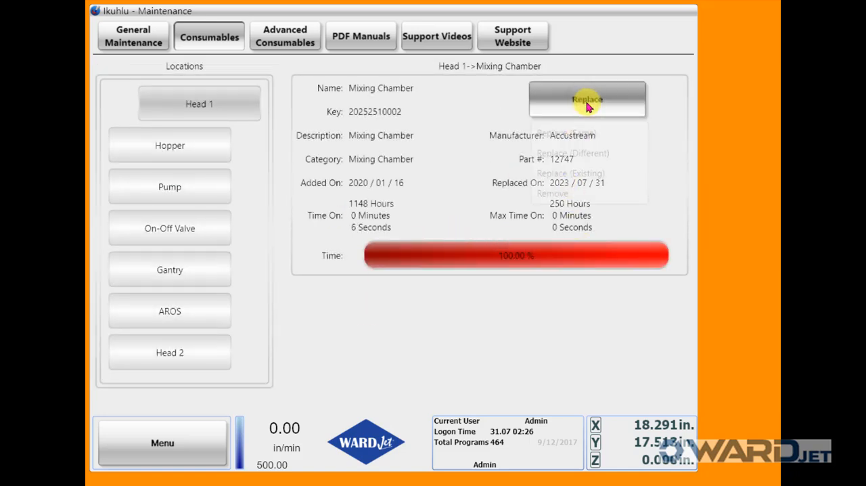
left_click(575, 174)
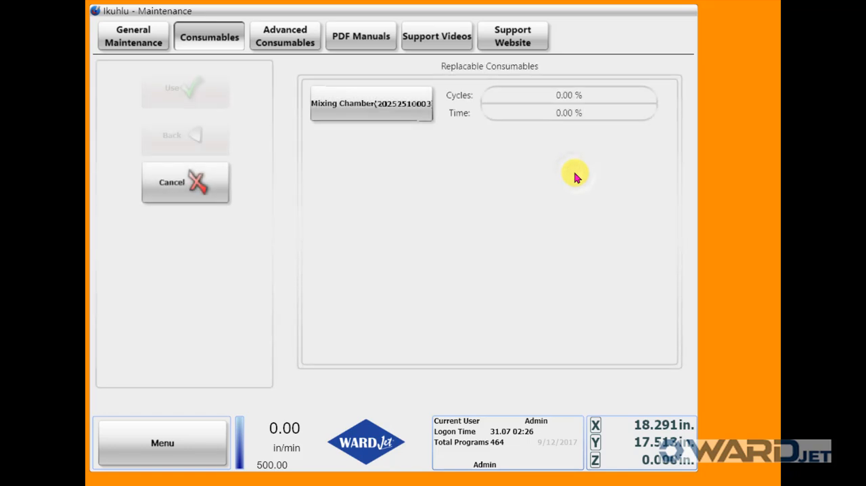
left_click(414, 111)
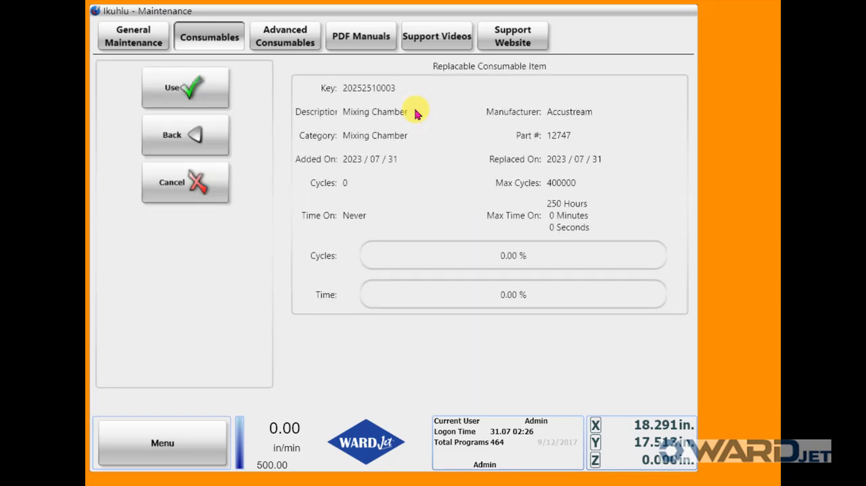
left_click(218, 90)
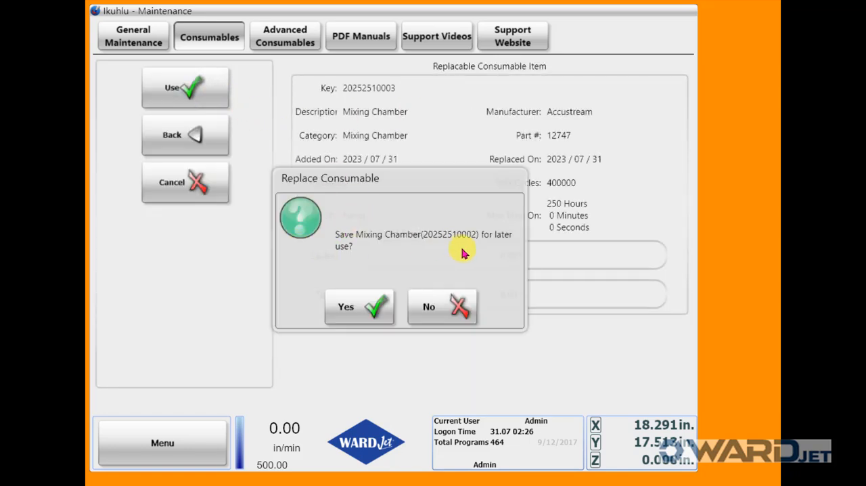
left_click(446, 306)
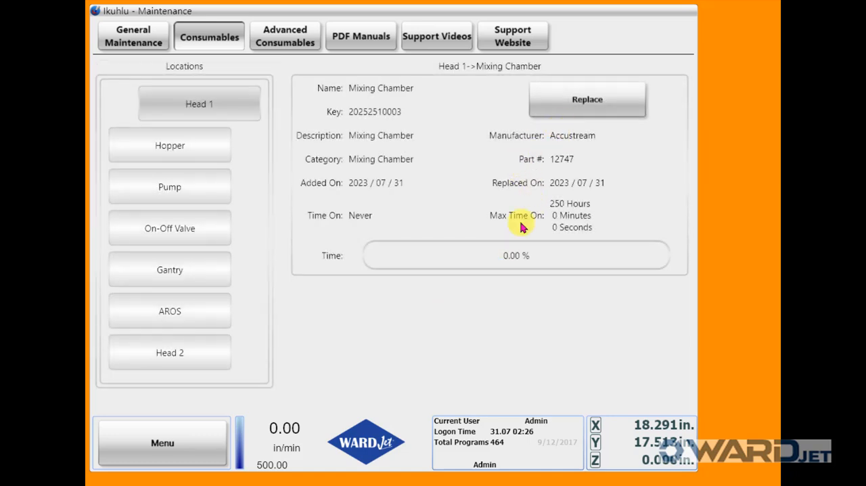
mouse_move(518, 266)
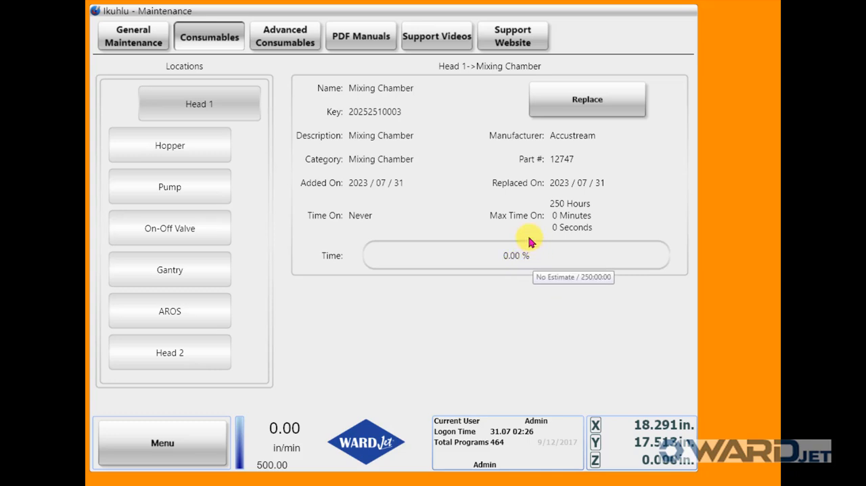